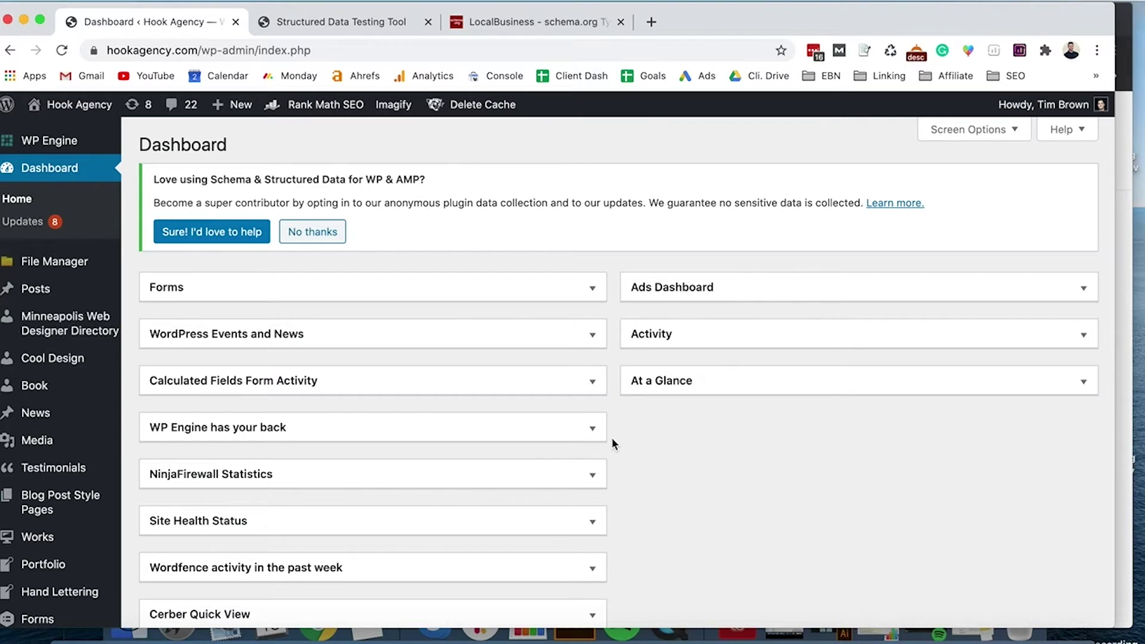
Step: Go to Plugins > Add New from the WordPress dashboard
scroll(613, 444, "down", 10)
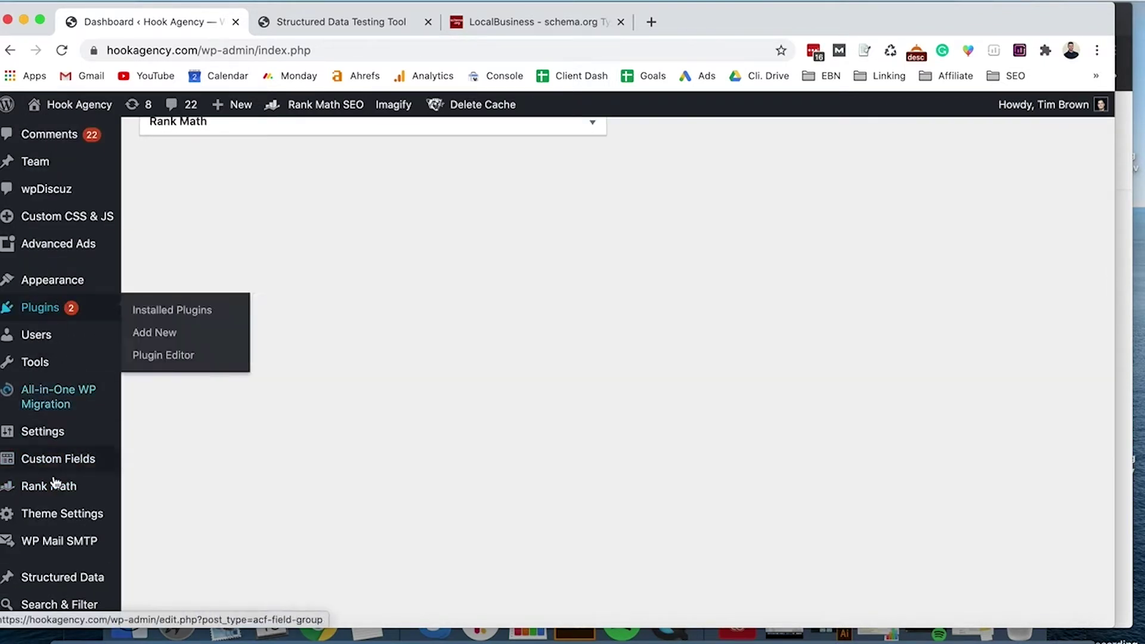
mouse_move(51, 495)
mouse_move(64, 315)
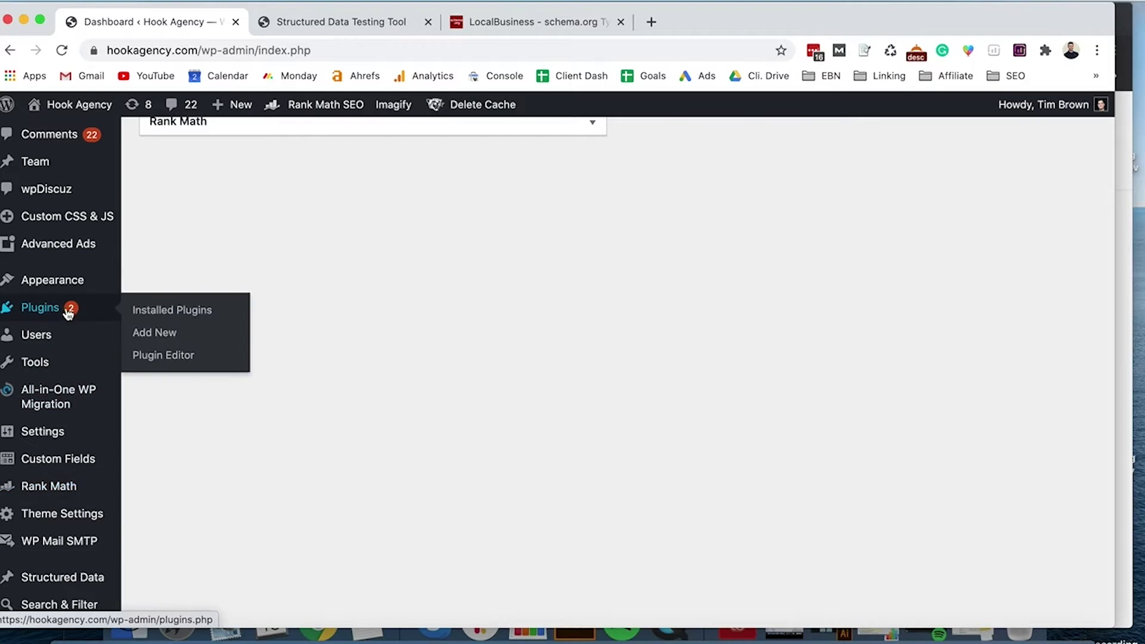
left_click(166, 335)
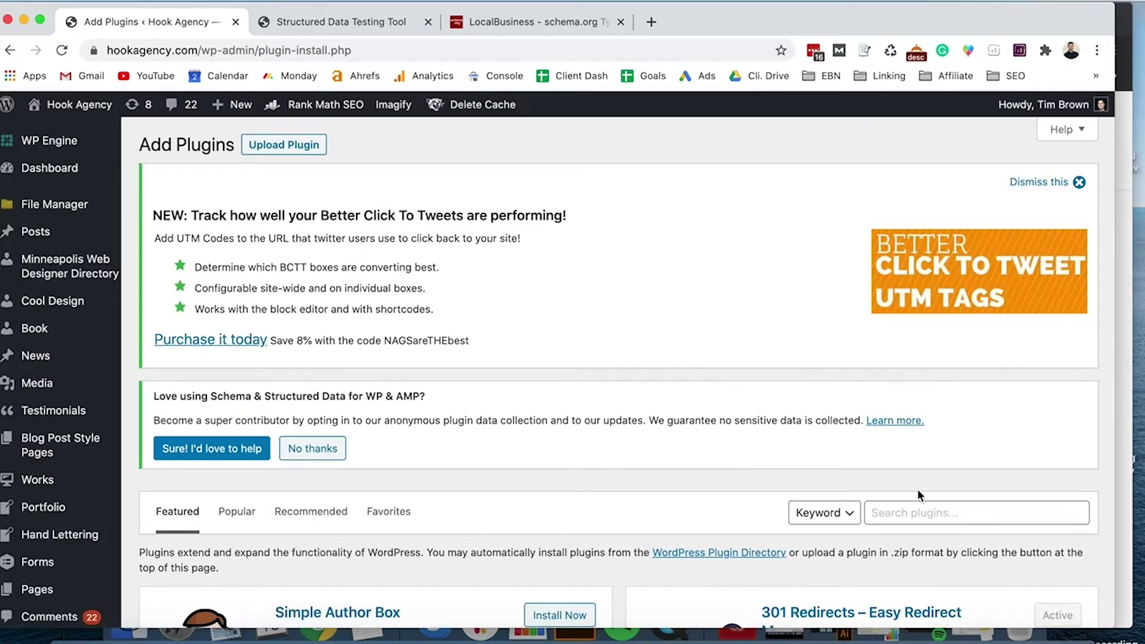
Step: Search plugins for 'rankmath' and confirm Rank Math SEO shows as Active
scroll(916, 489, "down", 2)
left_click(914, 456)
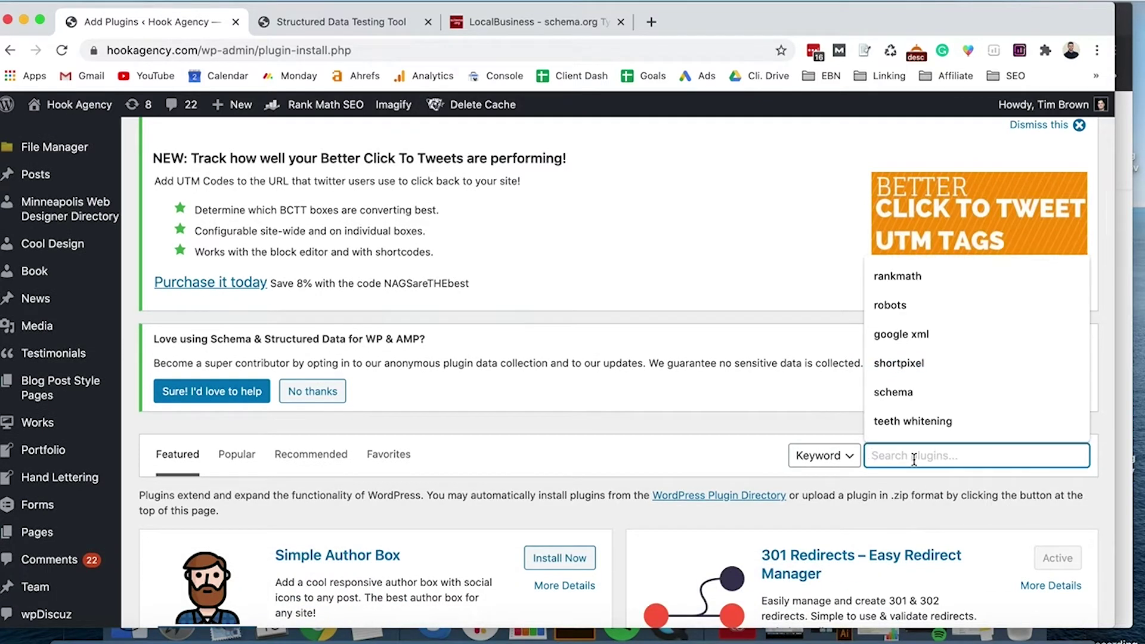
type("rankmath")
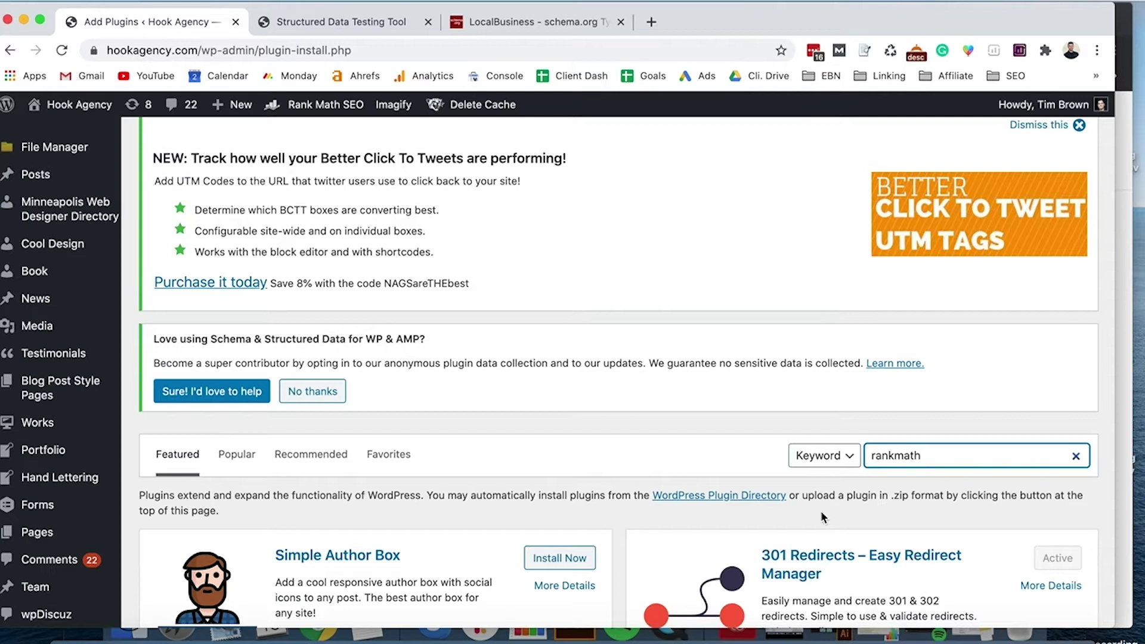
scroll(808, 513, "down", 3)
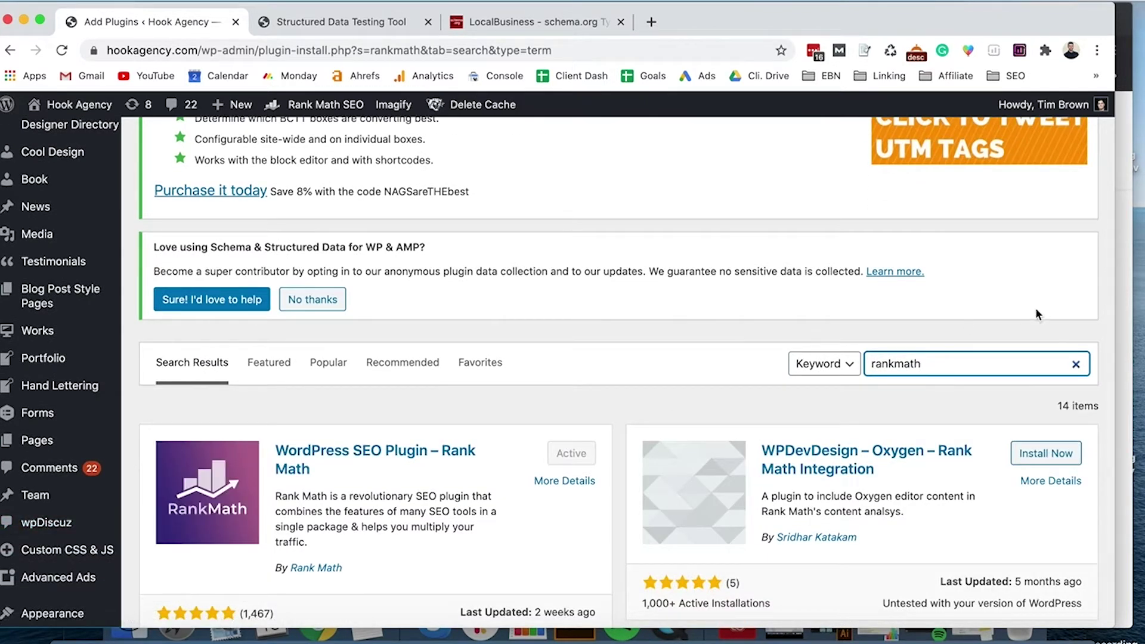
scroll(370, 413, "down", 3)
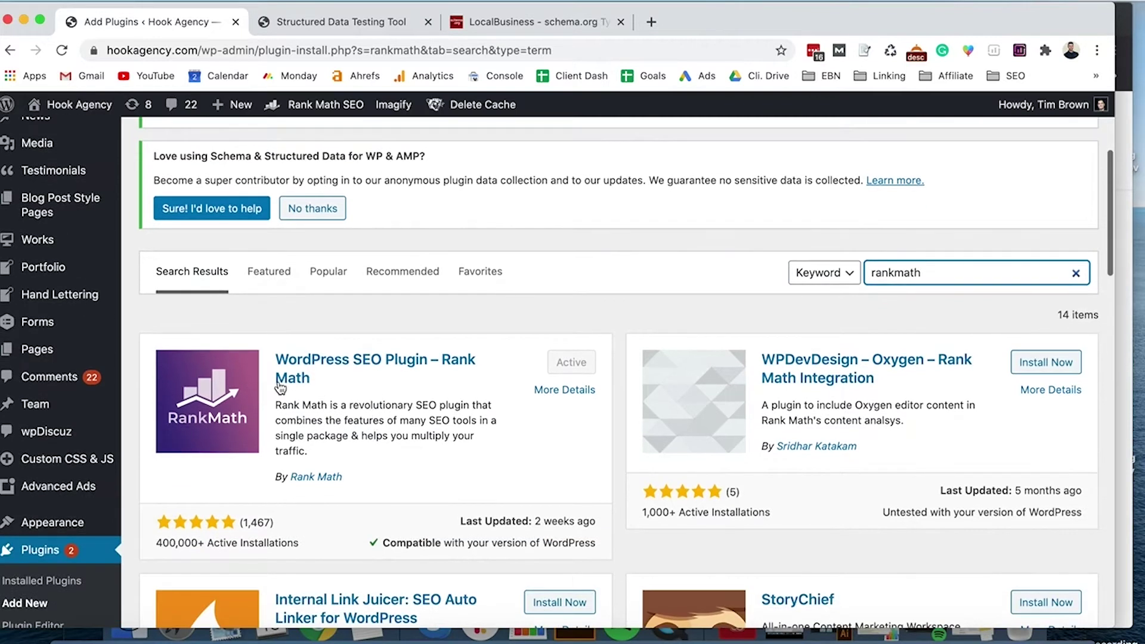
scroll(35, 459, "down", 10)
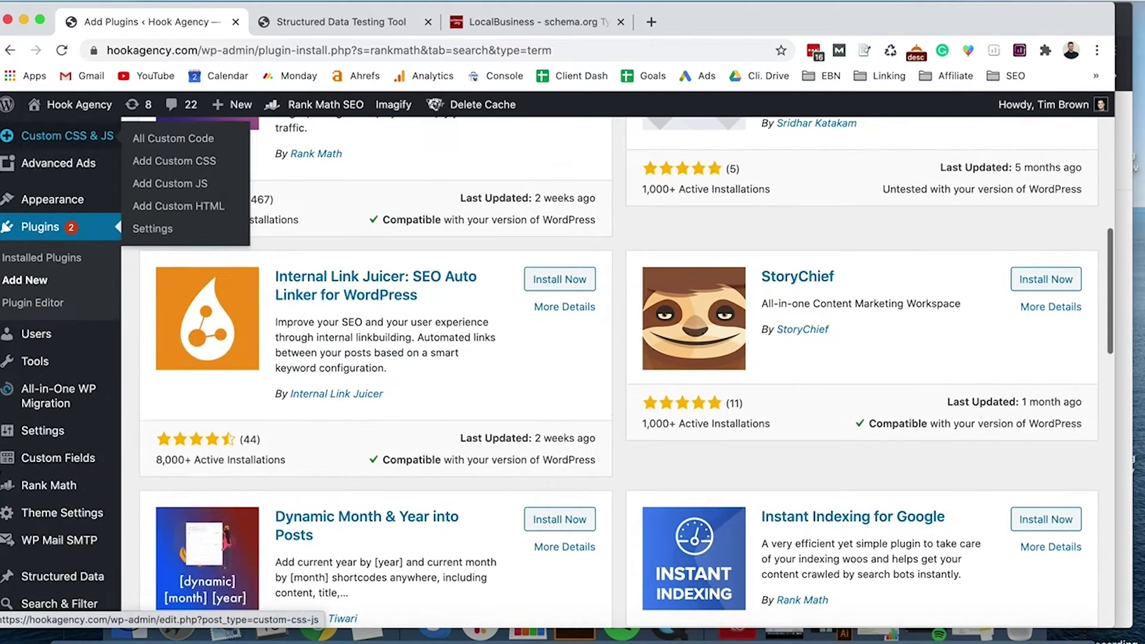
mouse_move(59, 407)
scroll(59, 407, "down", 12)
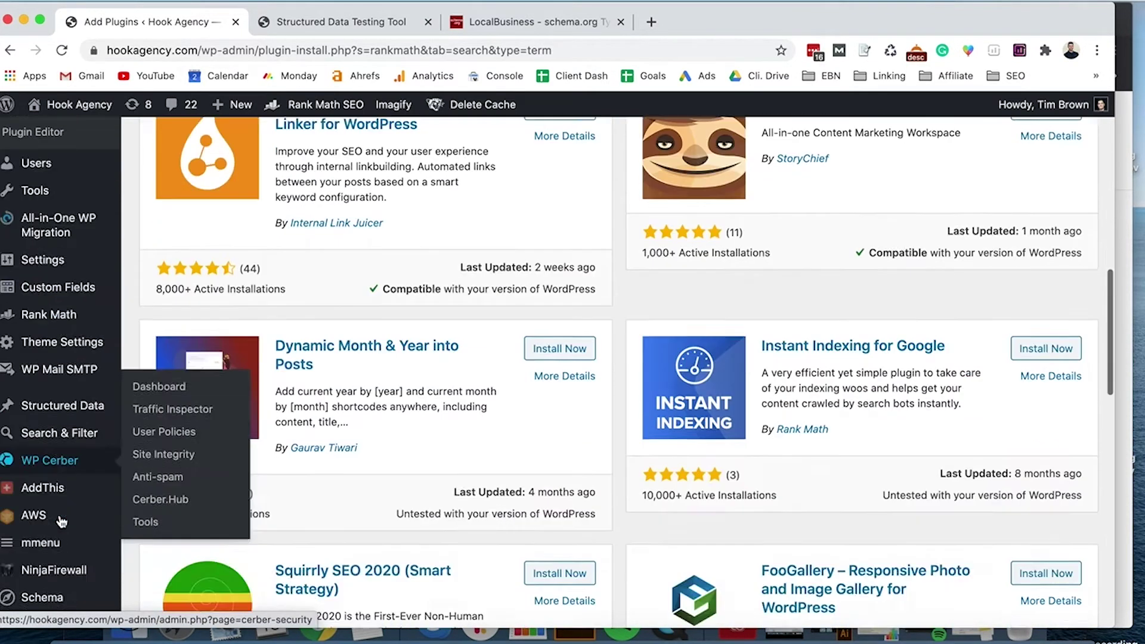
scroll(58, 407, "down", 7)
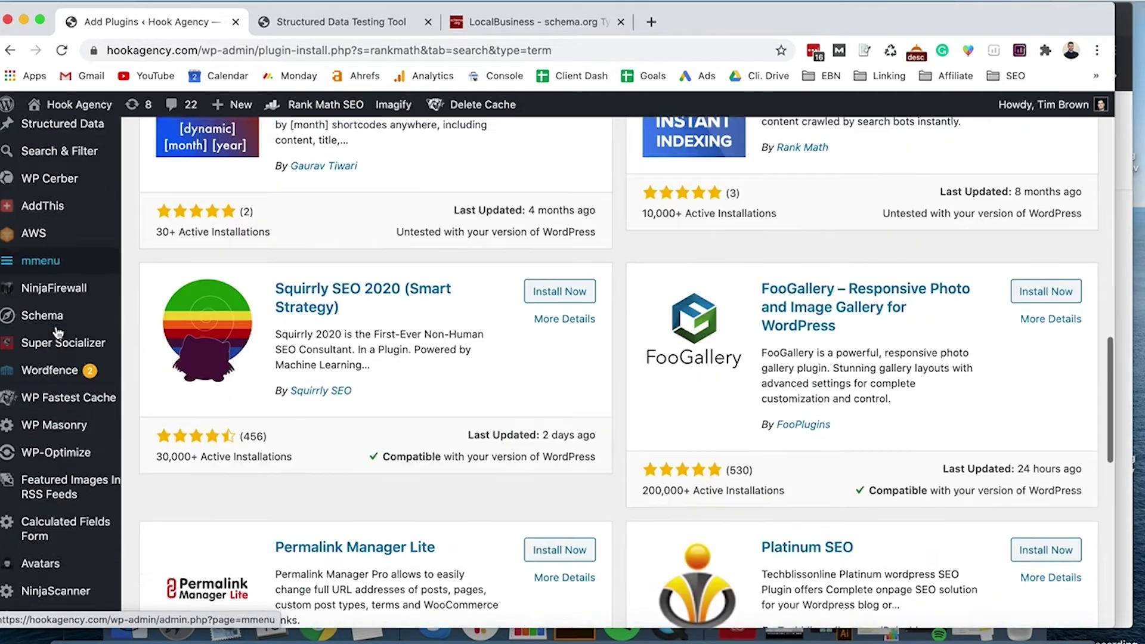
Step: Open Rank Math > Titles & Meta settings from the admin sidebar
scroll(64, 448, "up", 10)
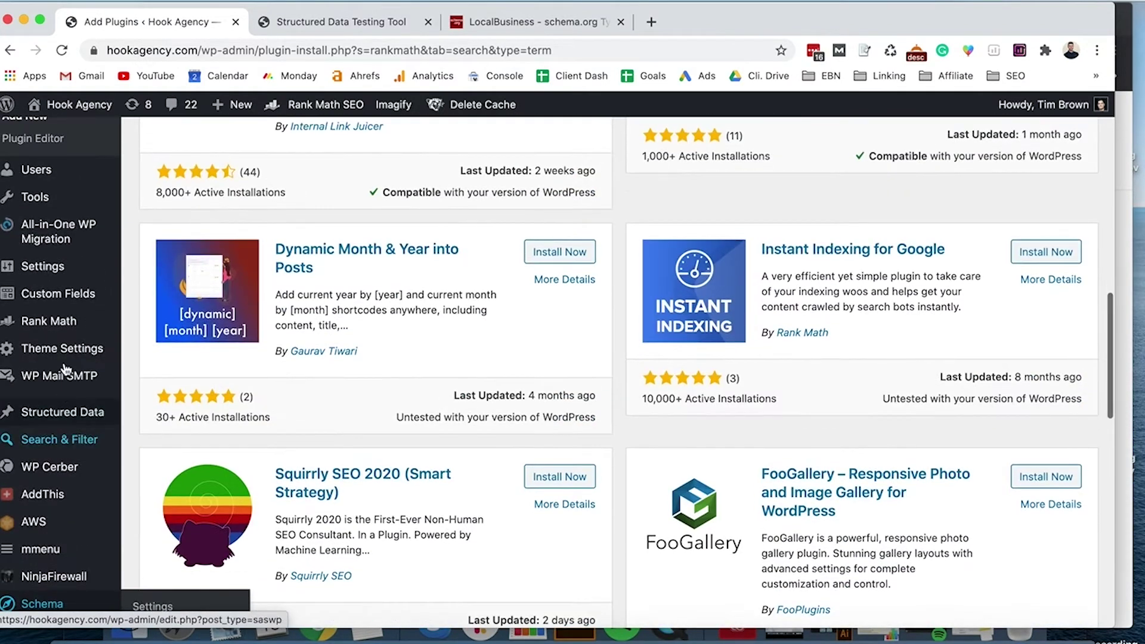
mouse_move(56, 322)
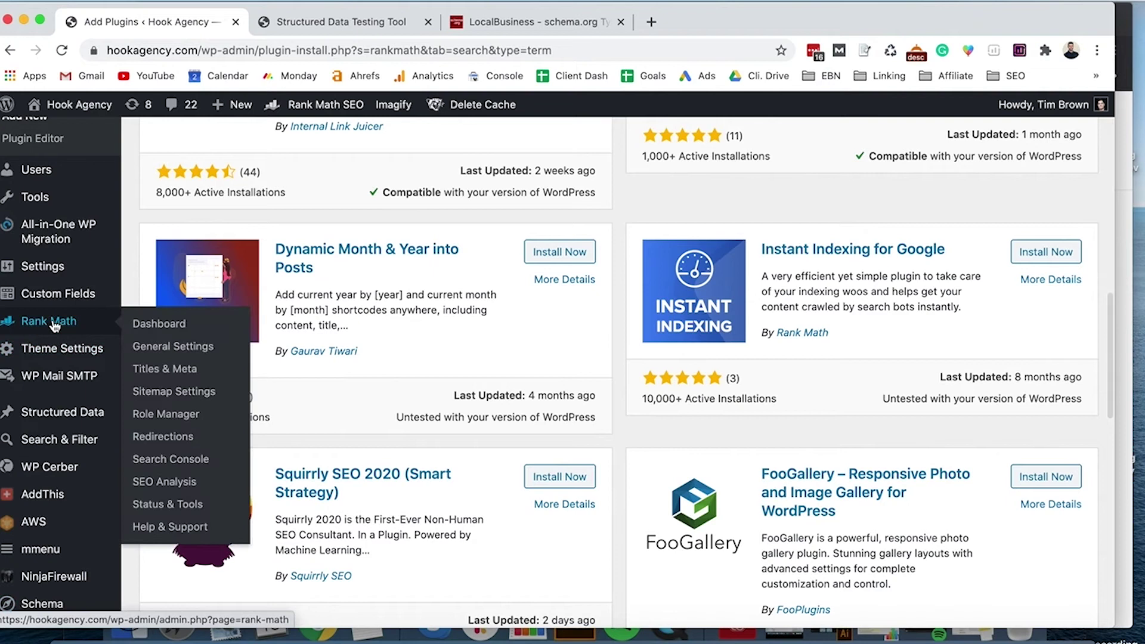
left_click(160, 370)
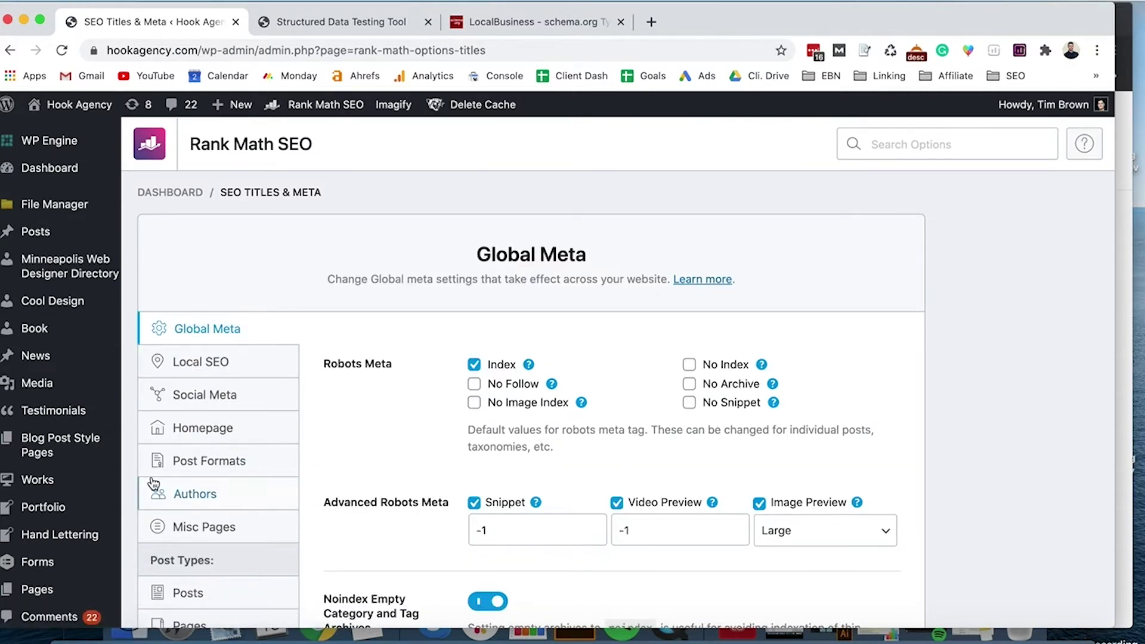
scroll(197, 486, "down", 5)
scroll(27, 482, "down", 4)
scroll(415, 411, "up", 10)
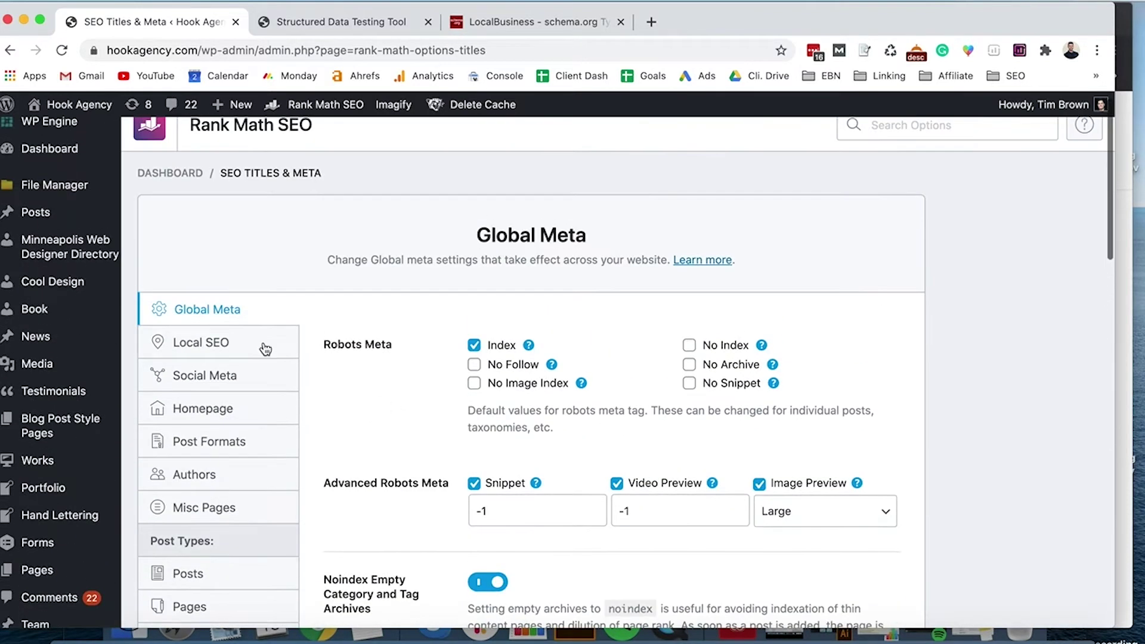
left_click(215, 344)
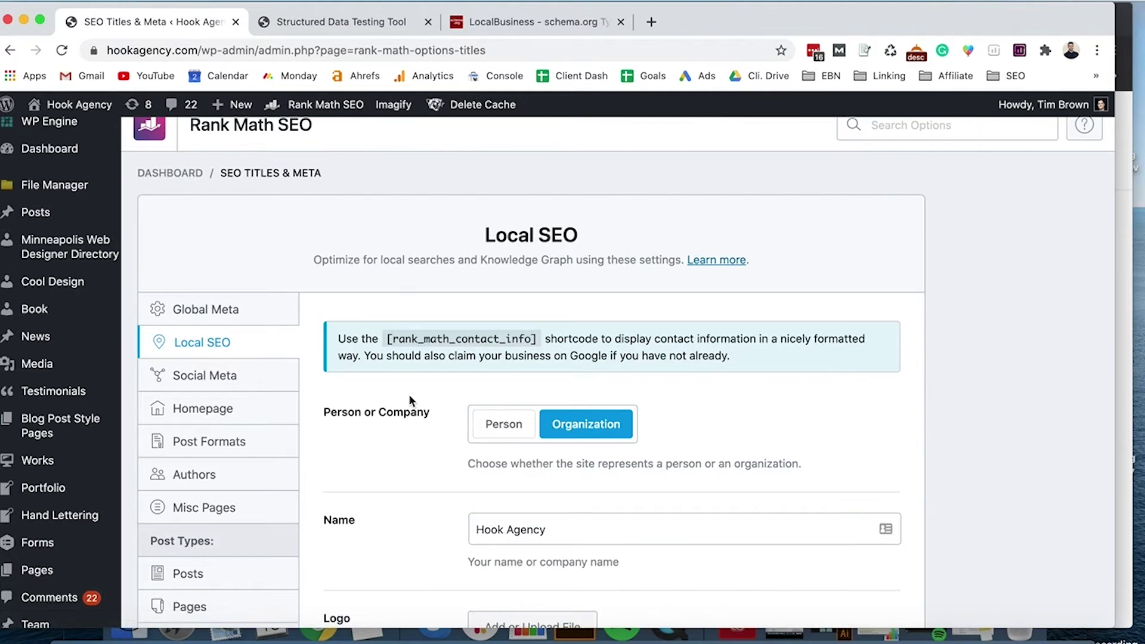
scroll(409, 399, "down", 3)
scroll(765, 458, "down", 20)
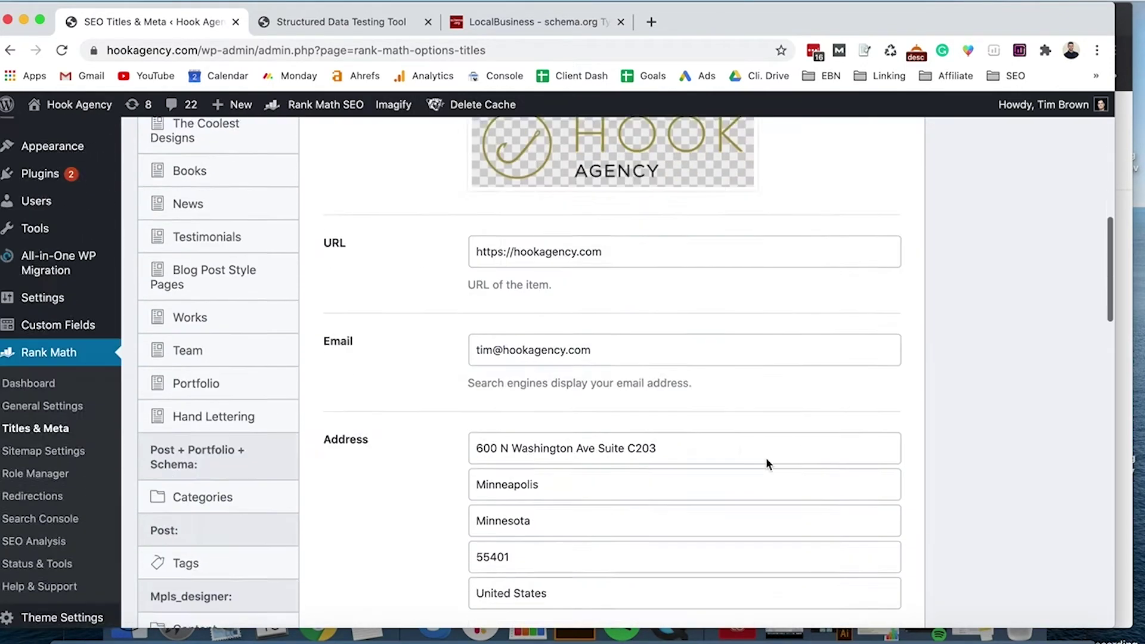
scroll(766, 458, "up", 10)
scroll(766, 458, "up", 15)
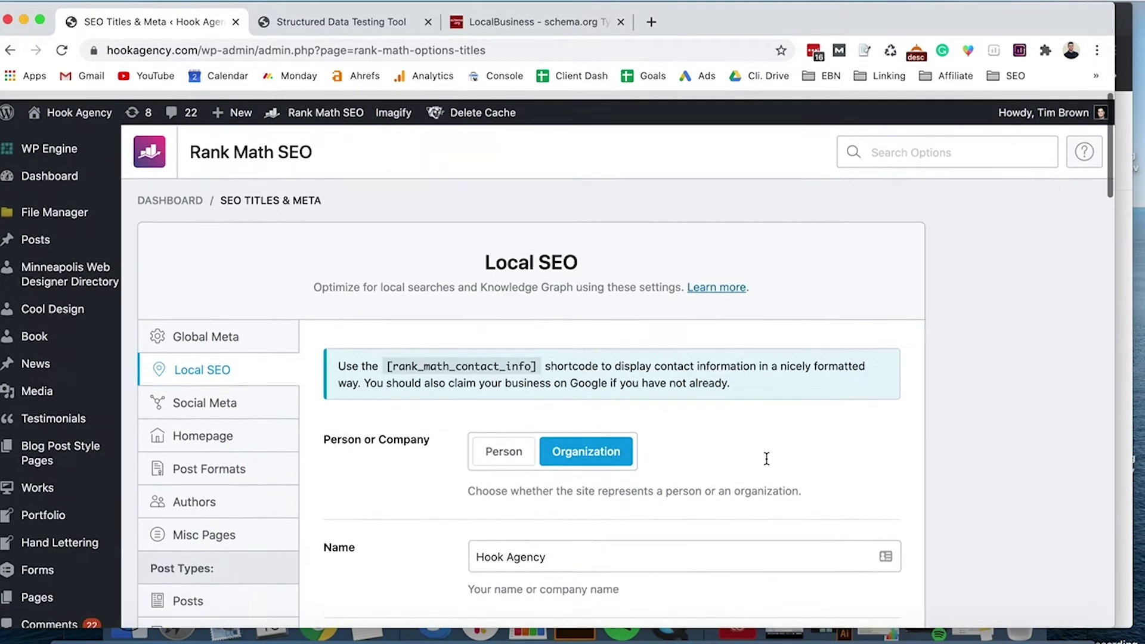
scroll(768, 463, "down", 2)
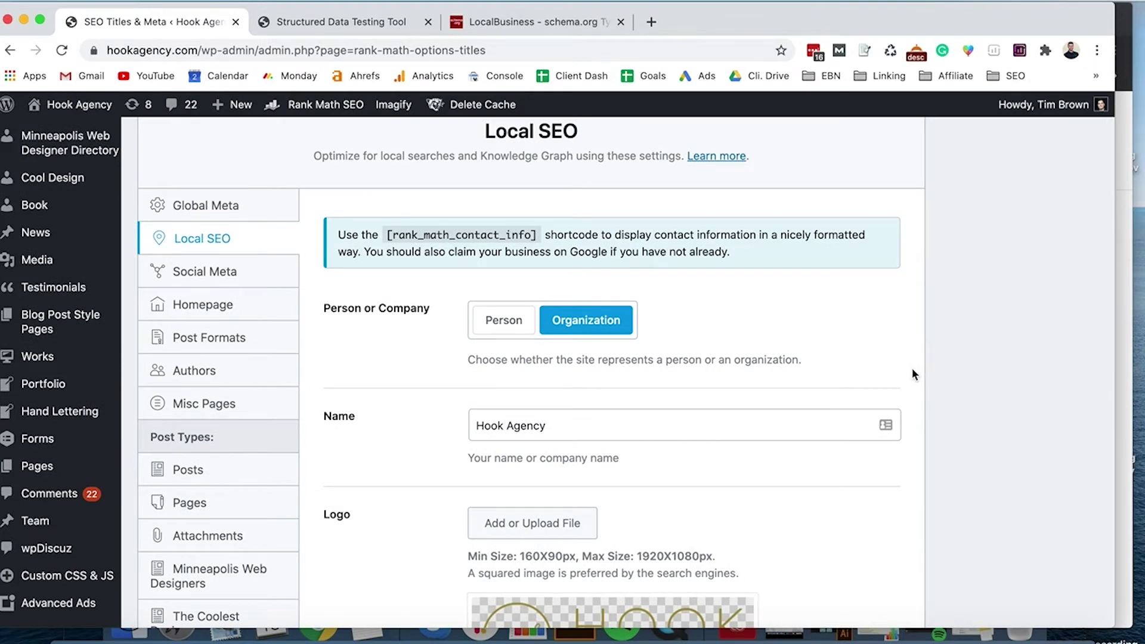
scroll(912, 371, "down", 2)
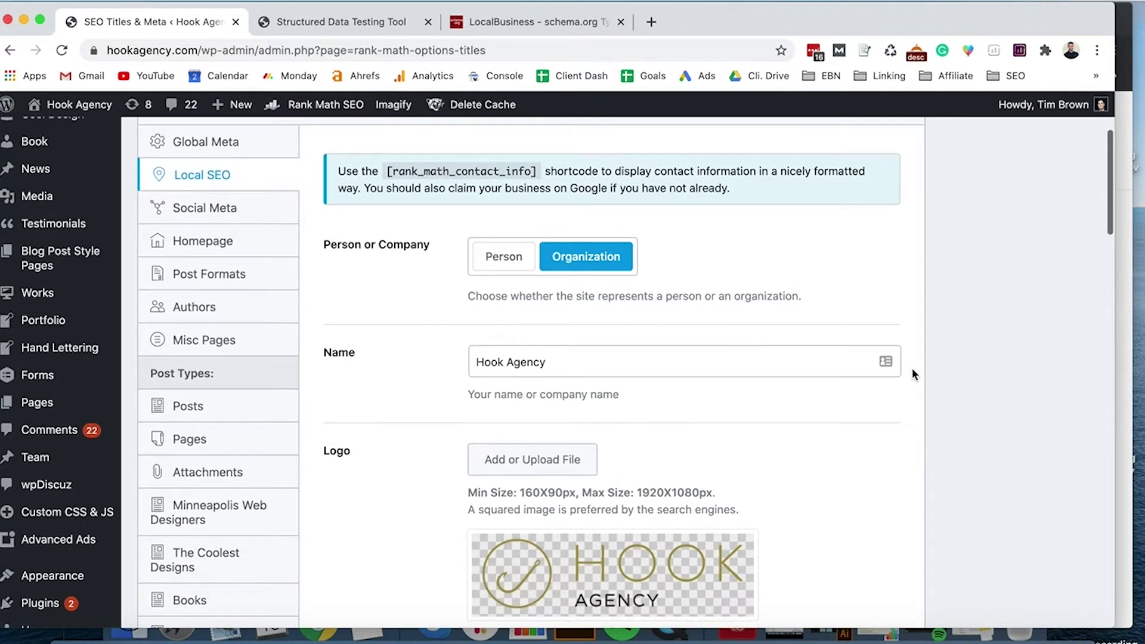
scroll(912, 371, "up", 3)
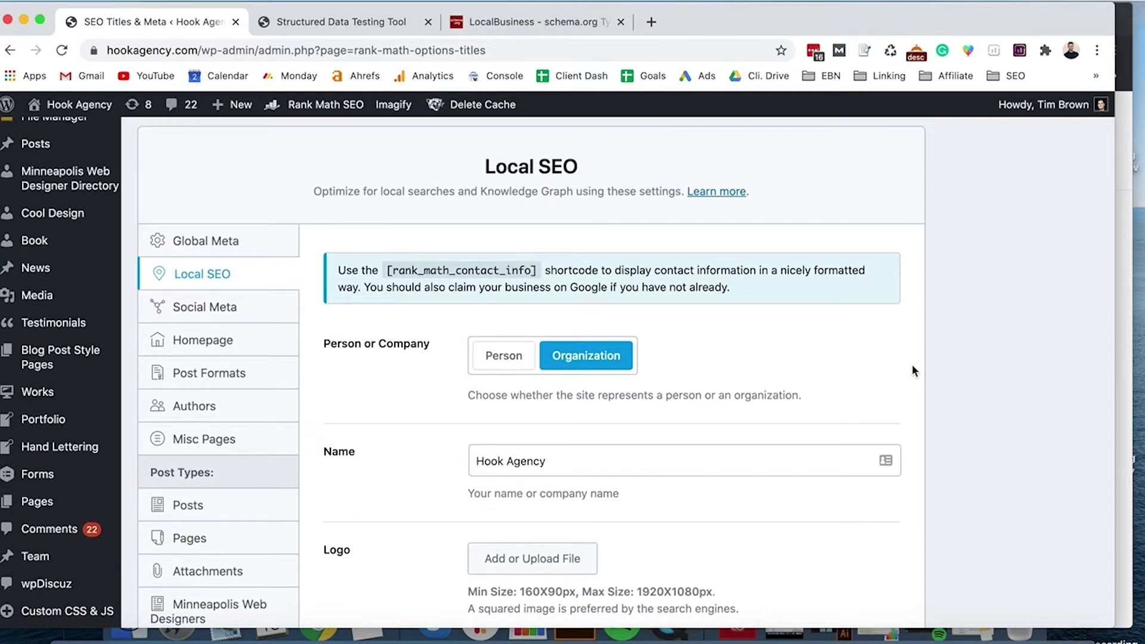
scroll(905, 307, "down", 2)
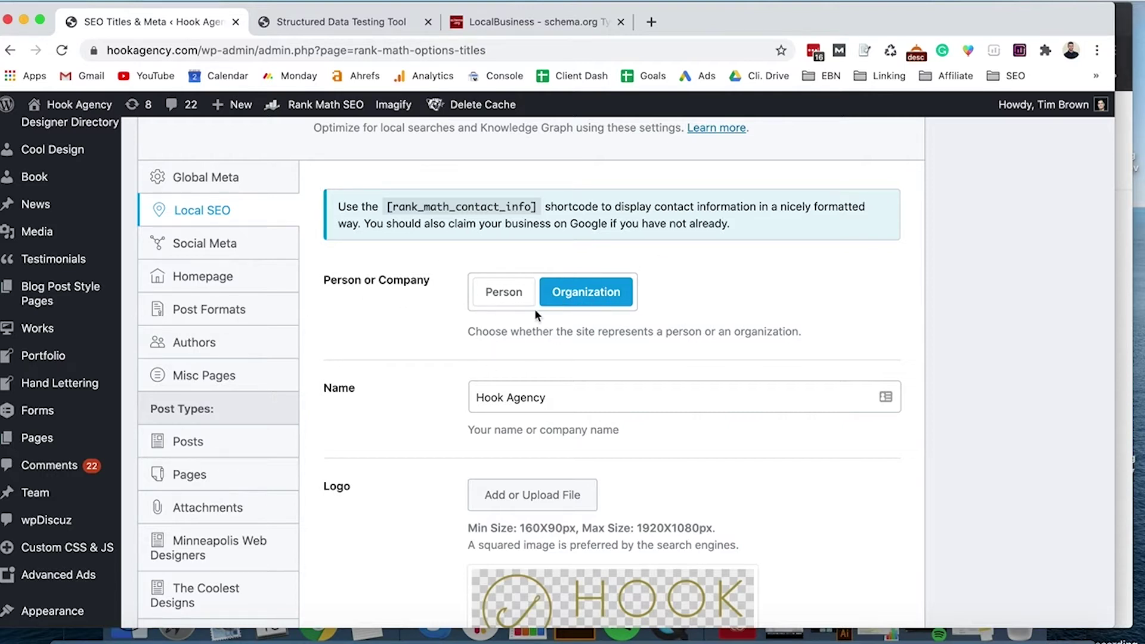
scroll(601, 303, "down", 2)
scroll(601, 302, "down", 7)
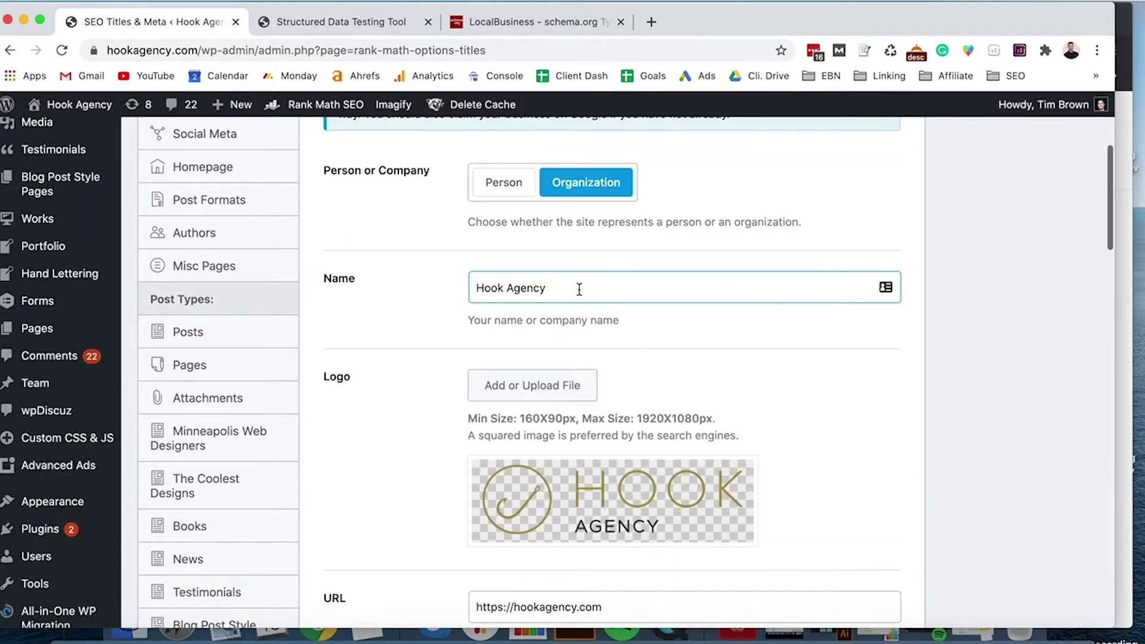
scroll(596, 358, "down", 2)
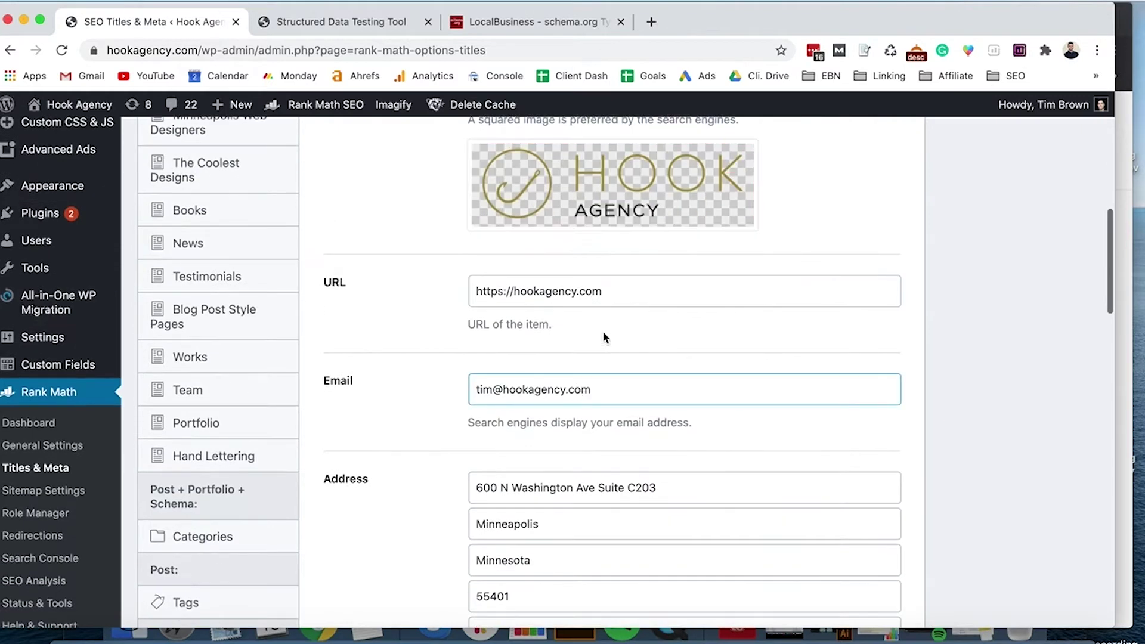
scroll(647, 411, "down", 2)
left_click(678, 327)
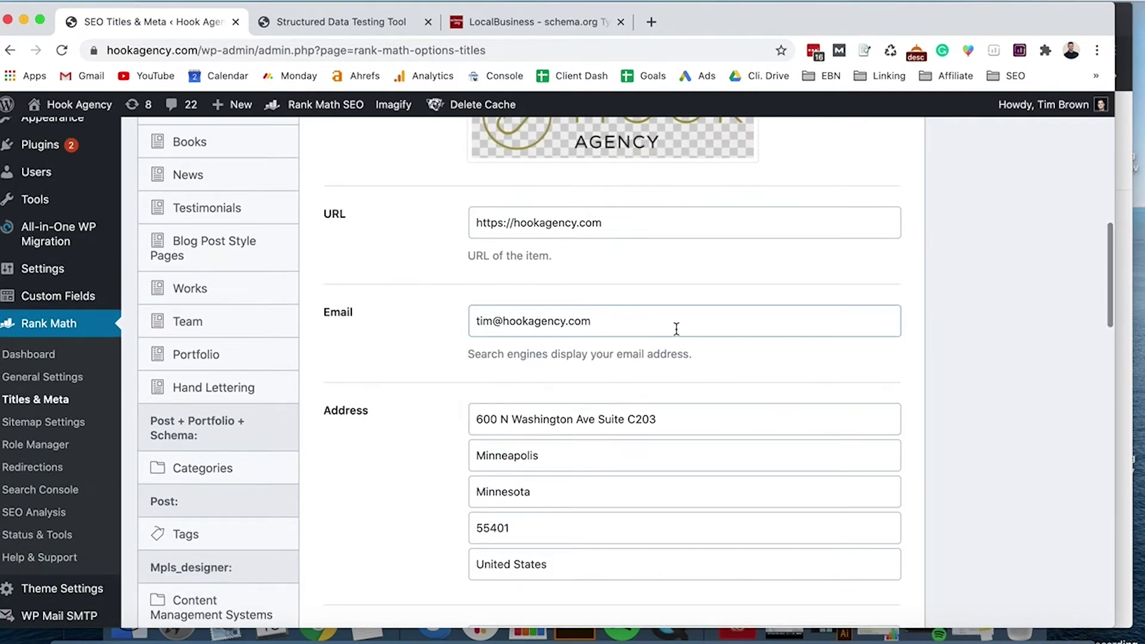
scroll(619, 322, "down", 3)
left_click(621, 323)
left_click(596, 316)
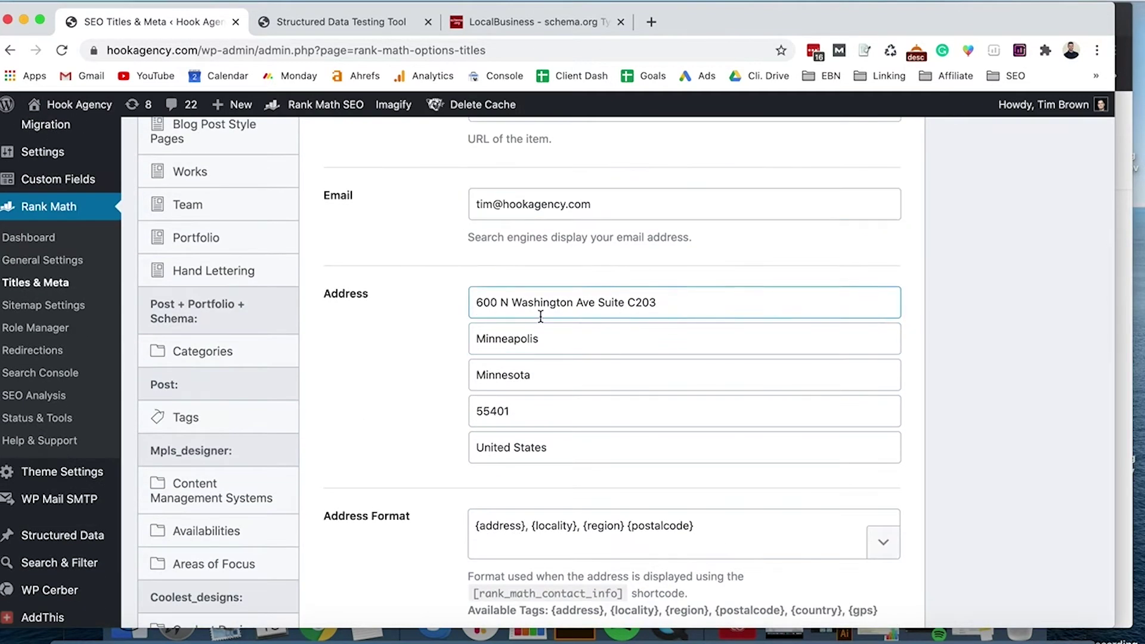
left_click(642, 422)
scroll(642, 424, "down", 3)
scroll(642, 424, "down", 4)
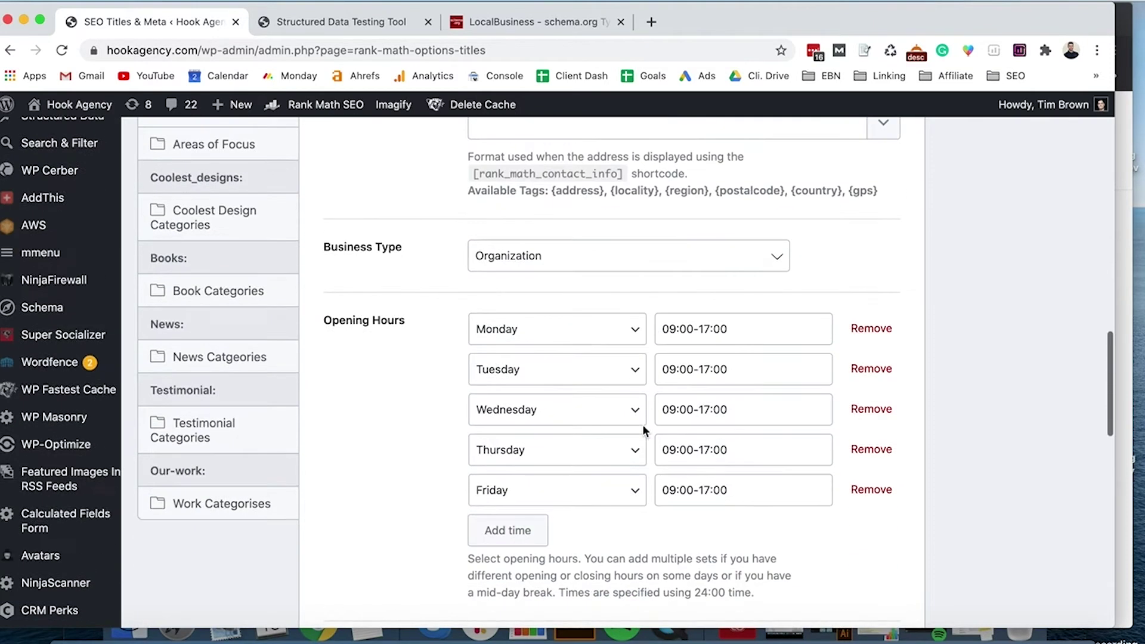
left_click(652, 259)
scroll(618, 393, "down", 15)
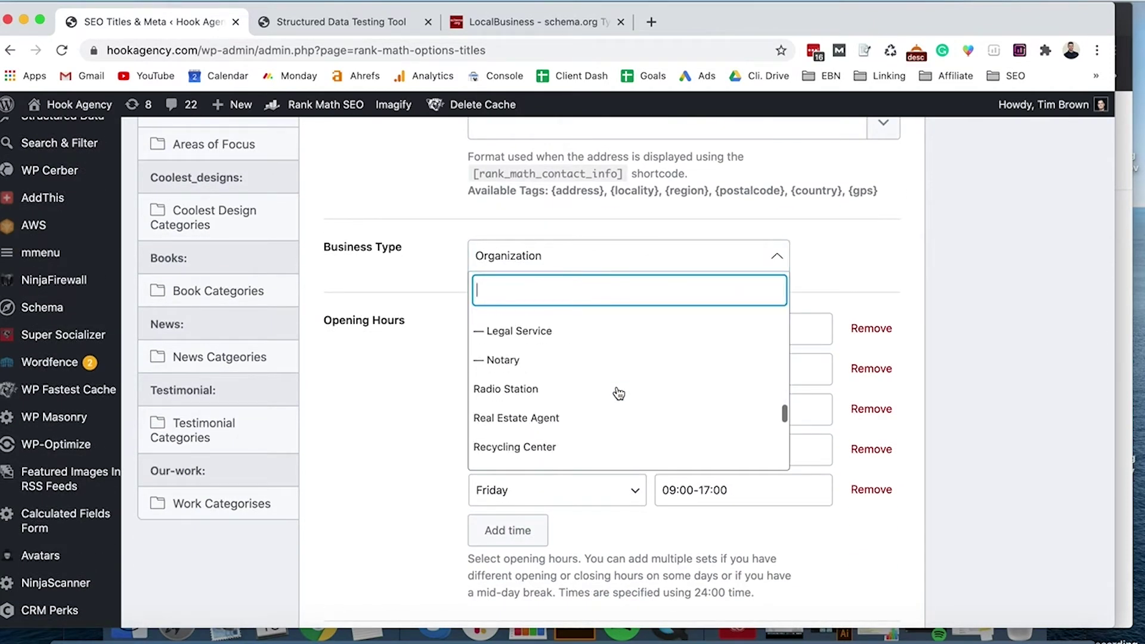
scroll(617, 391, "down", 5)
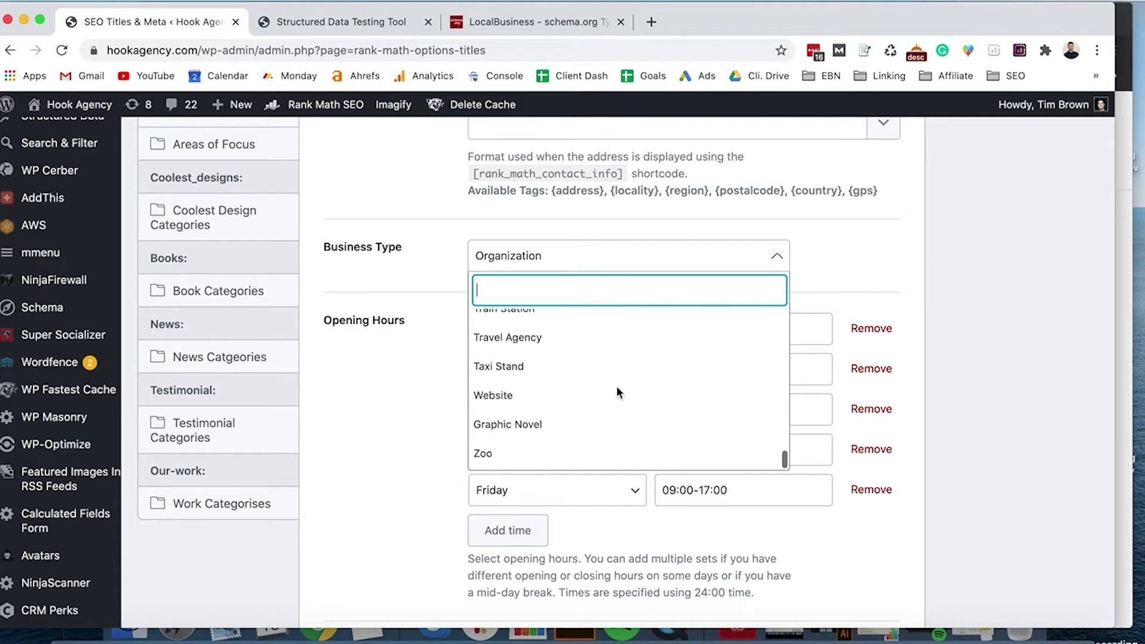
scroll(618, 392, "up", 8)
scroll(618, 392, "up", 10)
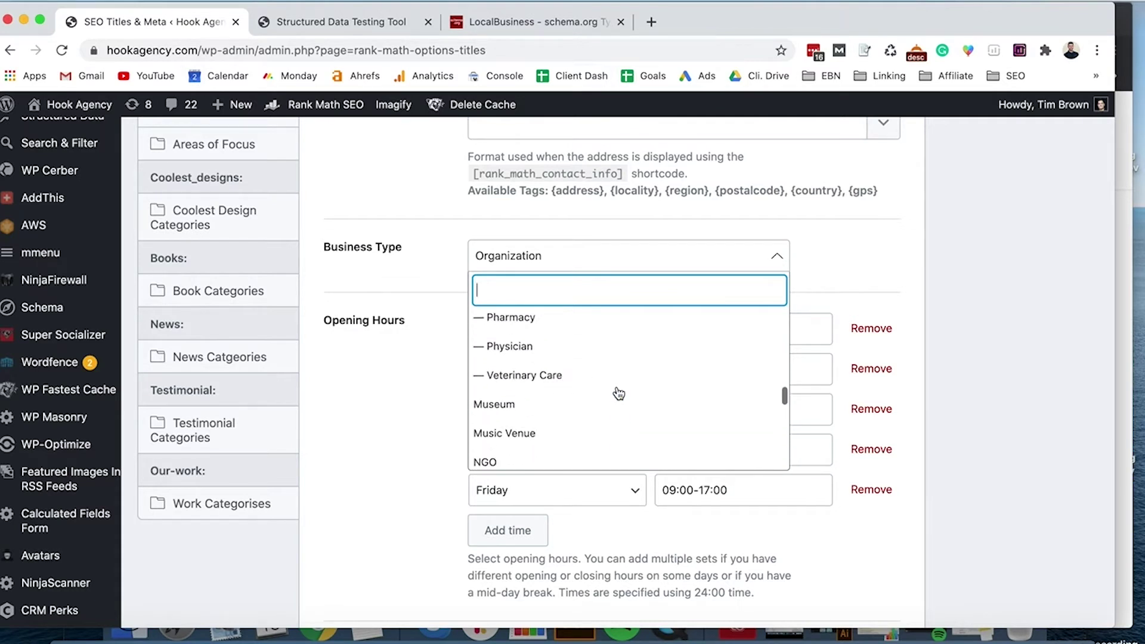
scroll(618, 392, "up", 8)
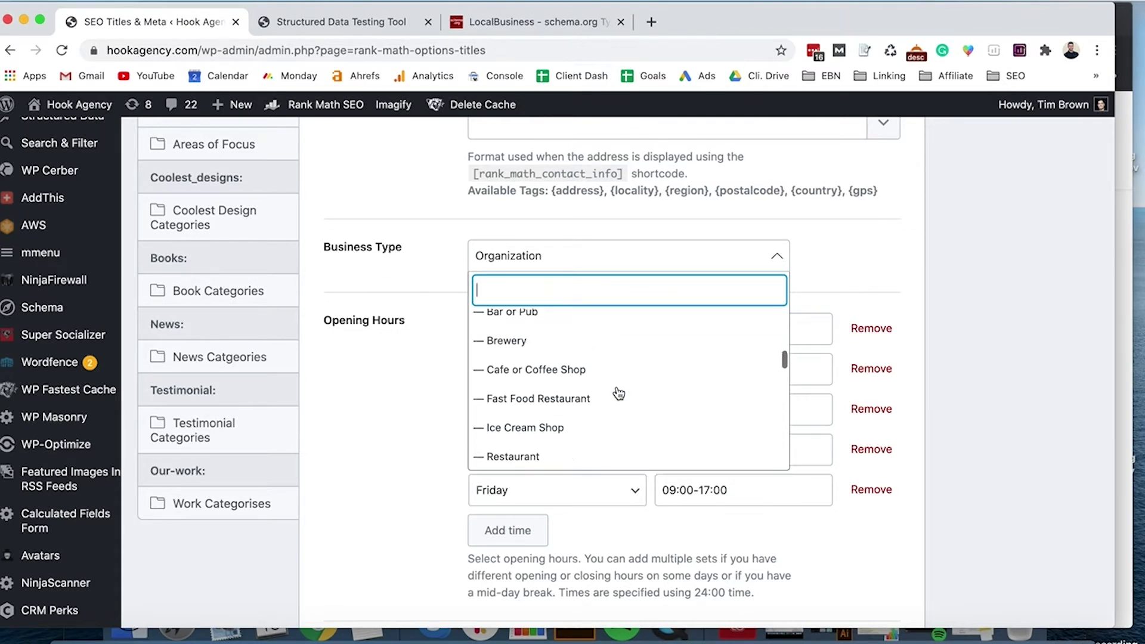
scroll(618, 392, "up", 10)
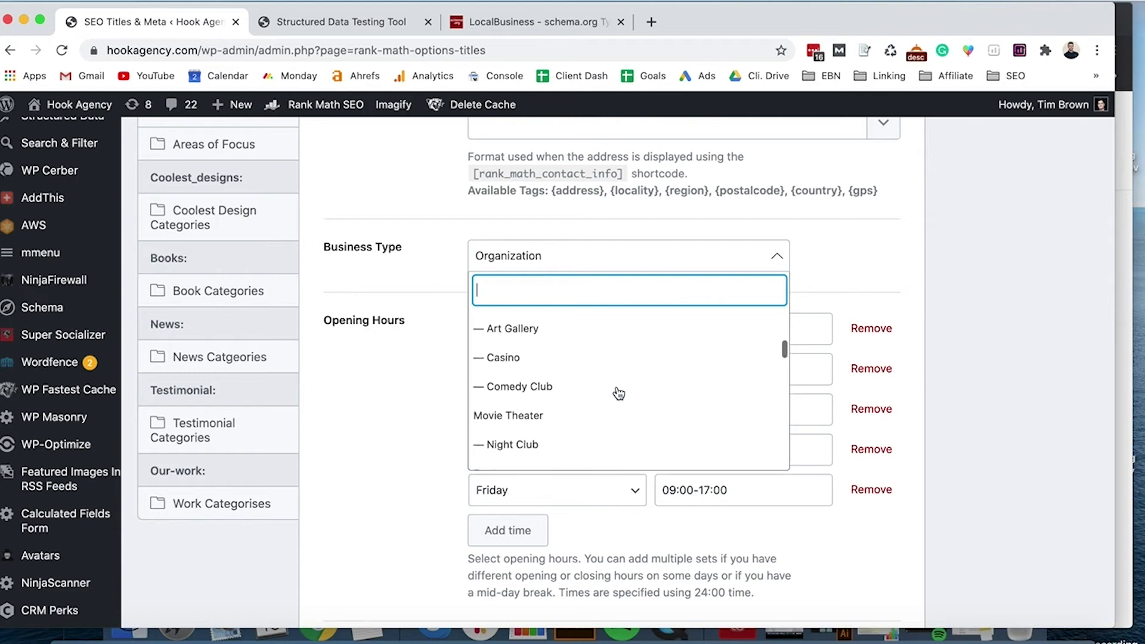
scroll(618, 392, "up", 10)
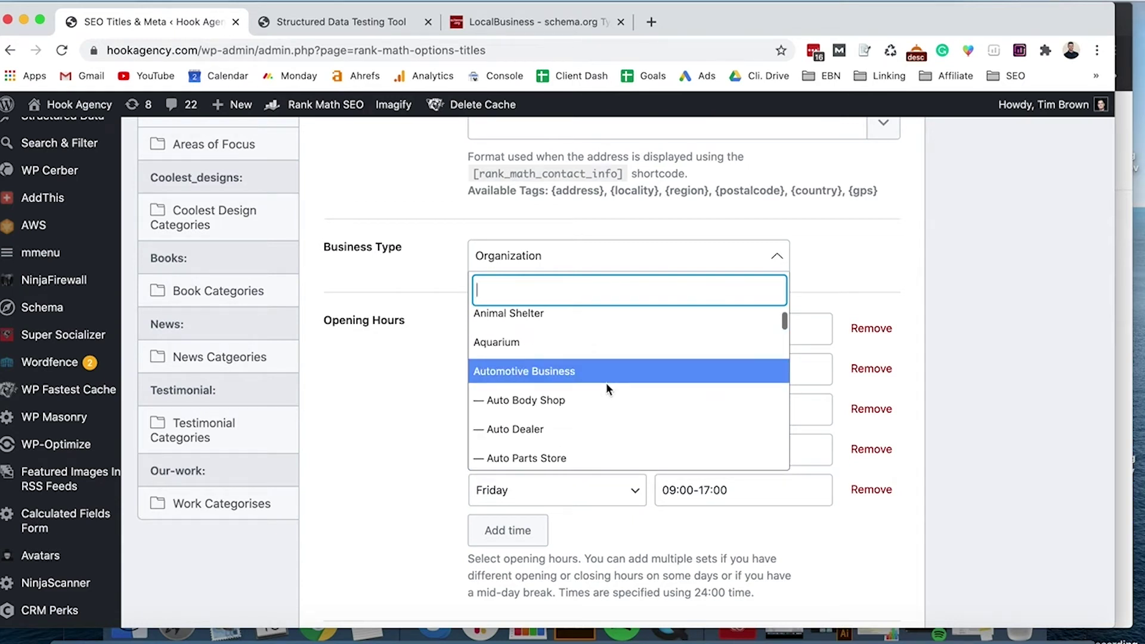
scroll(606, 385, "up", 2)
scroll(607, 389, "down", 8)
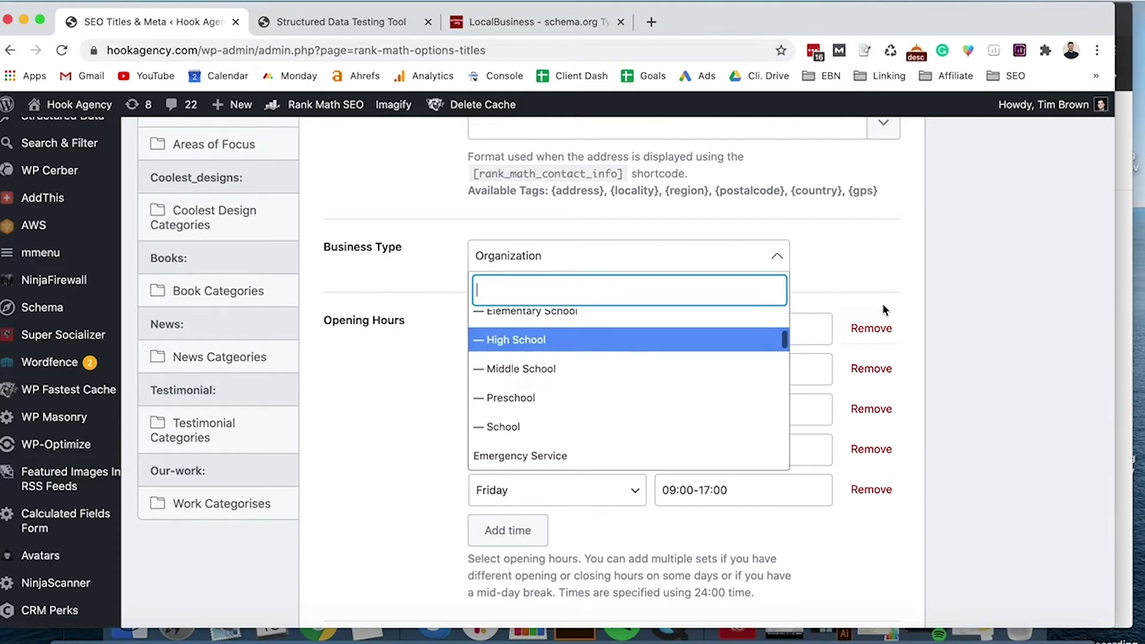
left_click(920, 305)
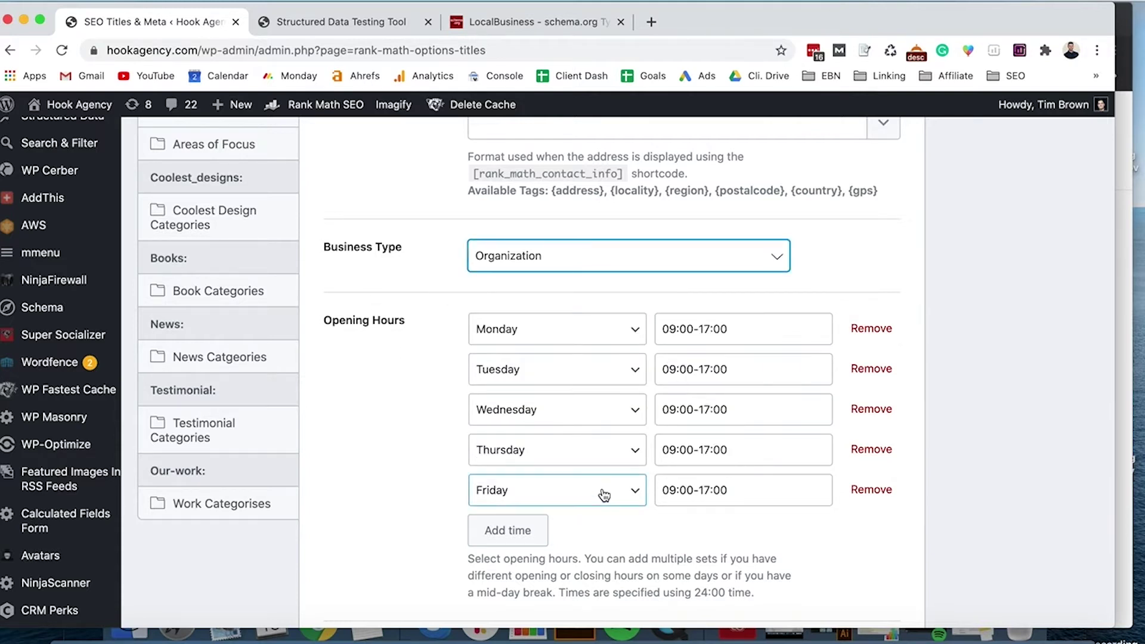
scroll(603, 493, "down", 6)
scroll(602, 365, "down", 1)
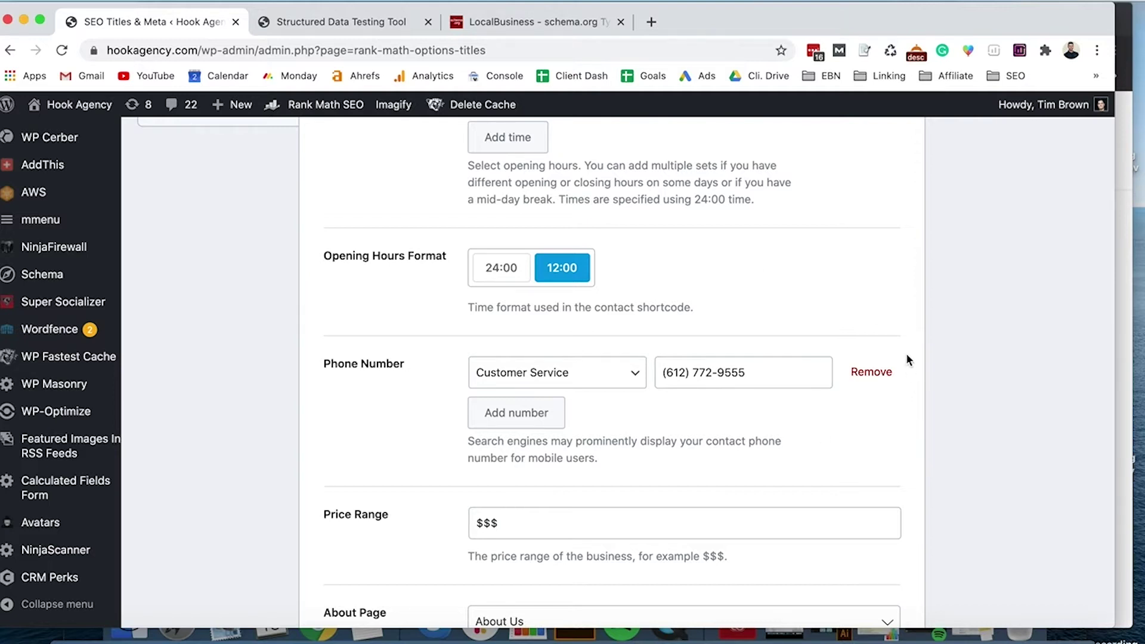
scroll(906, 353, "down", 5)
scroll(906, 353, "up", 2)
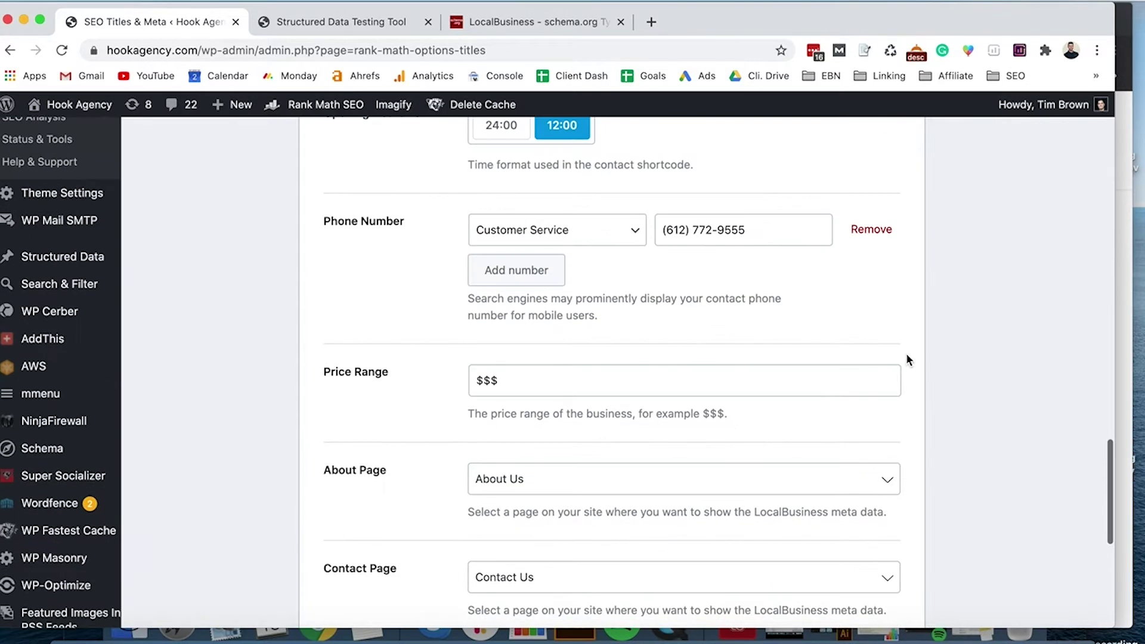
scroll(786, 408, "down", 3)
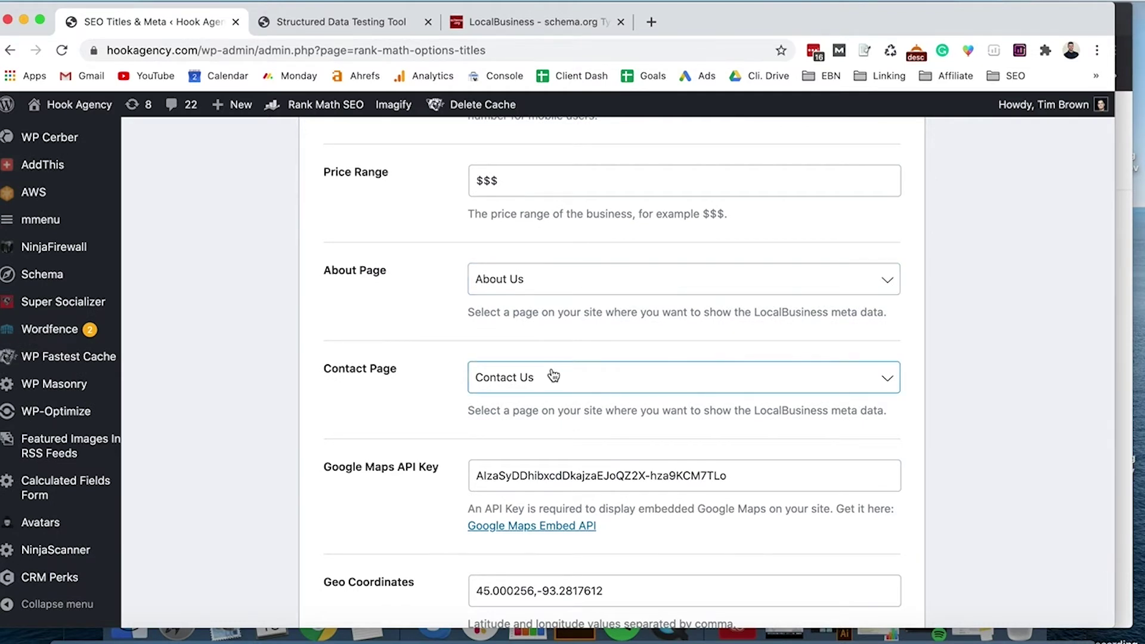
scroll(553, 374, "down", 2)
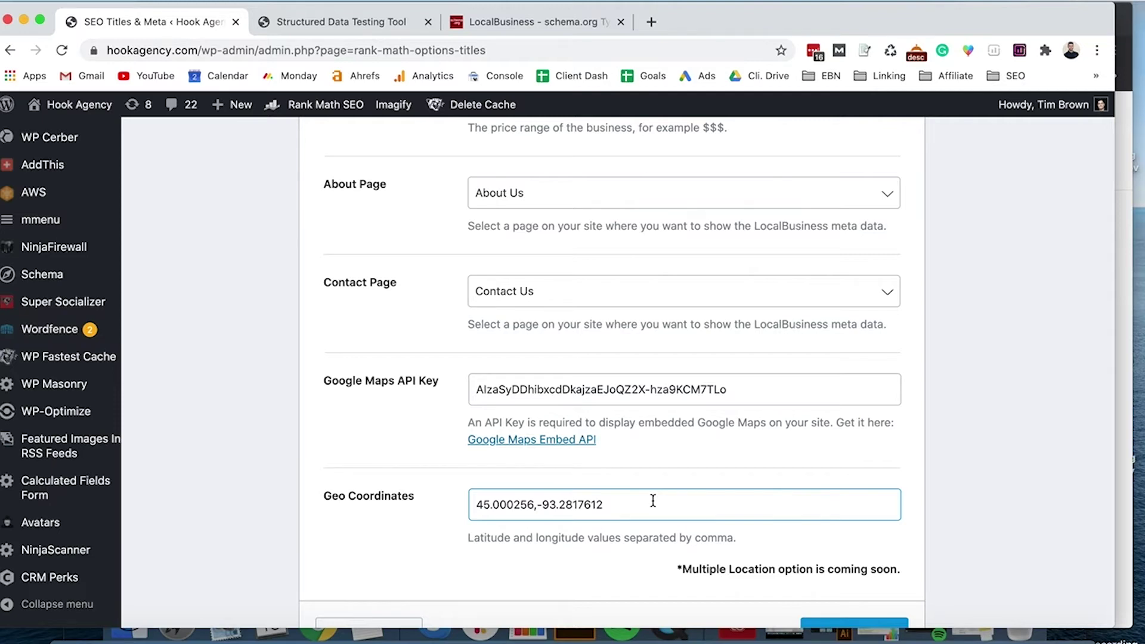
Step: Open the 'Videography Contractor / Video Editor' post from All Posts and show its schema settings
scroll(314, 468, "up", 15)
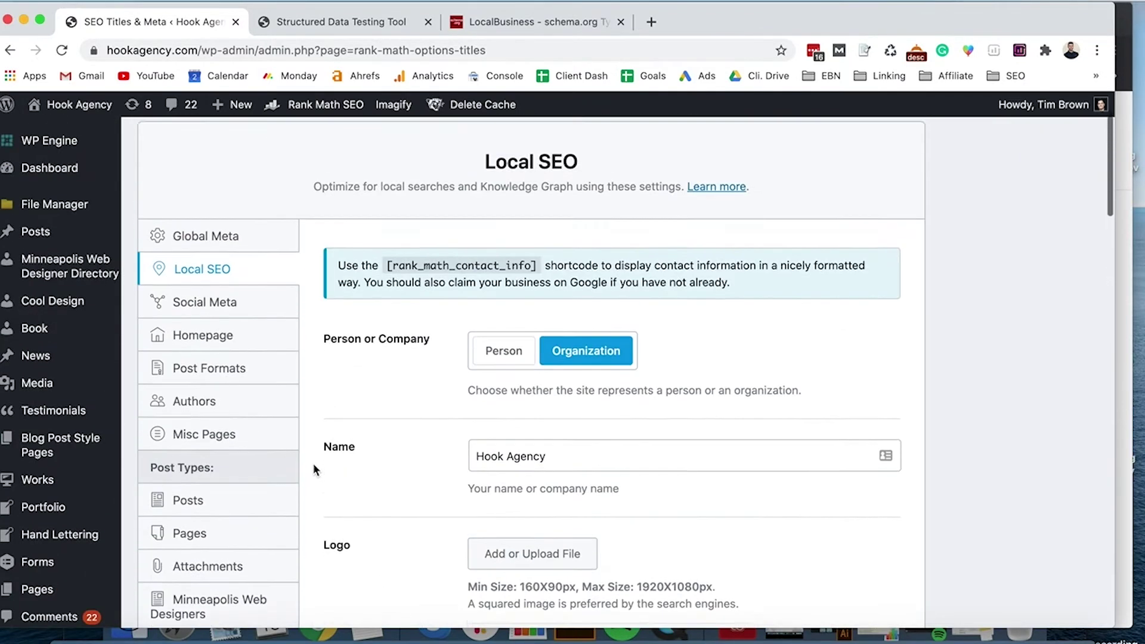
scroll(315, 468, "down", 20)
scroll(401, 485, "up", 20)
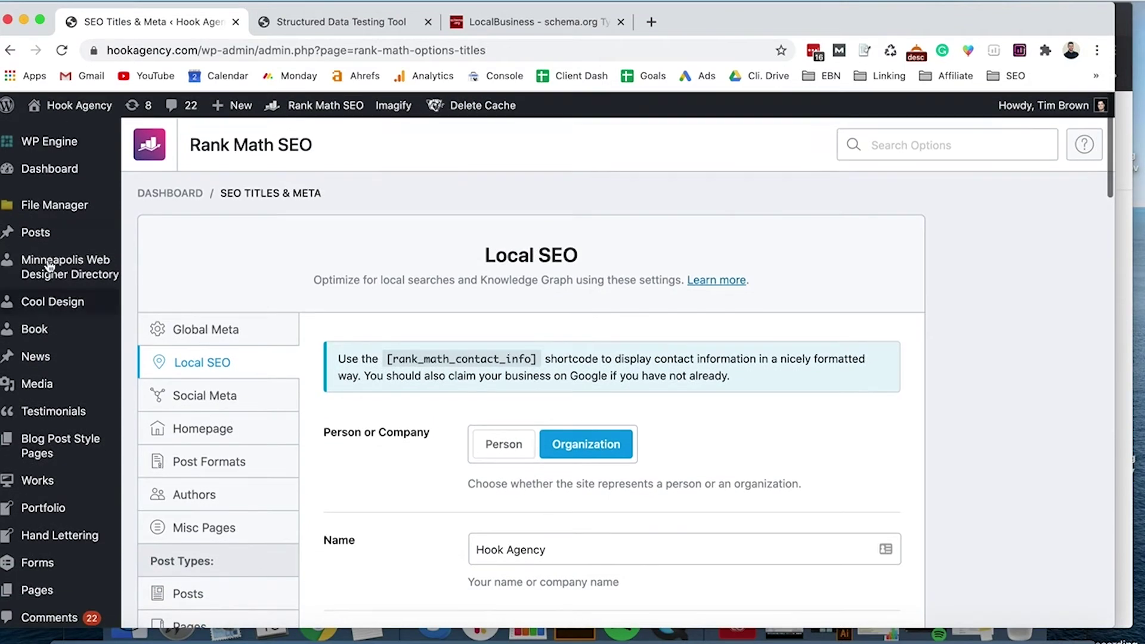
left_click(35, 232)
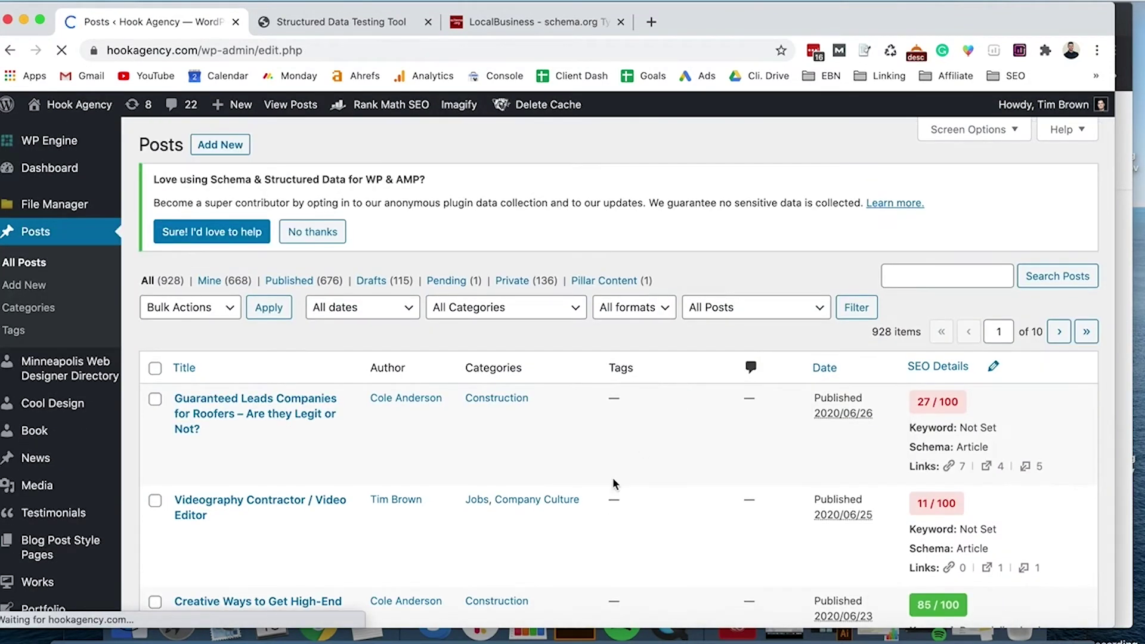
scroll(613, 477, "down", 5)
left_click(317, 263)
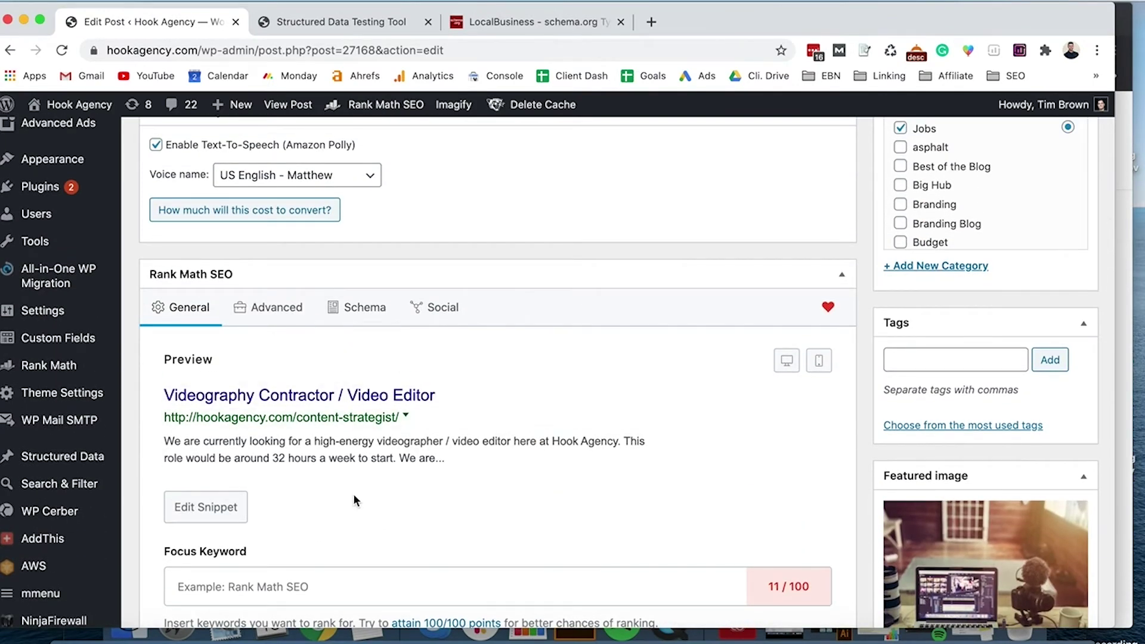
scroll(353, 493, "down", 6)
scroll(353, 495, "up", 5)
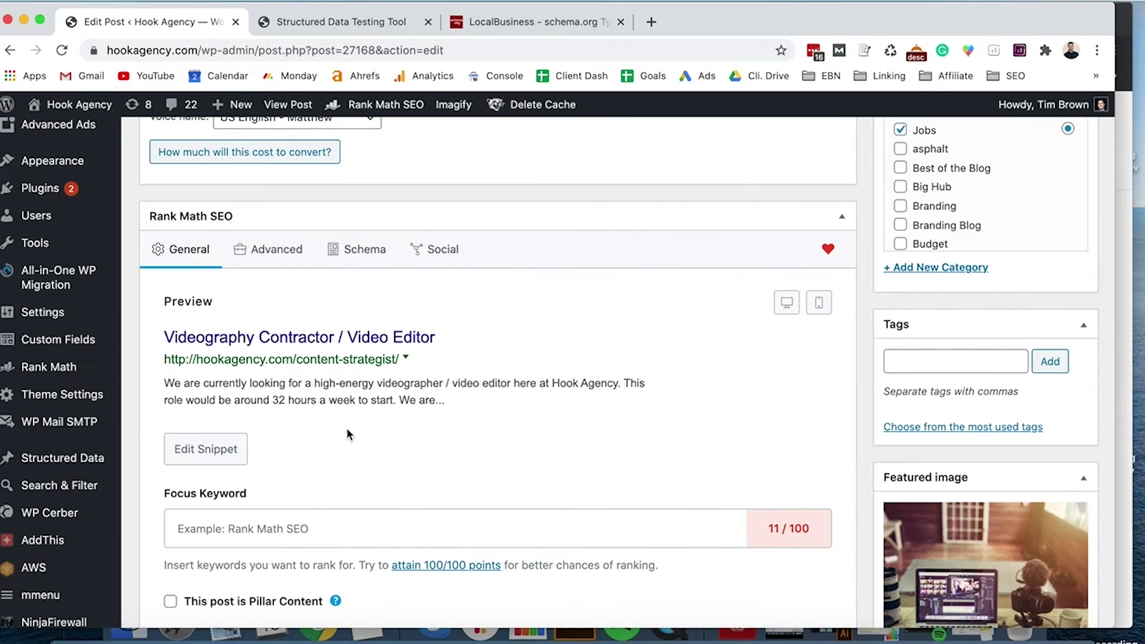
left_click(309, 255)
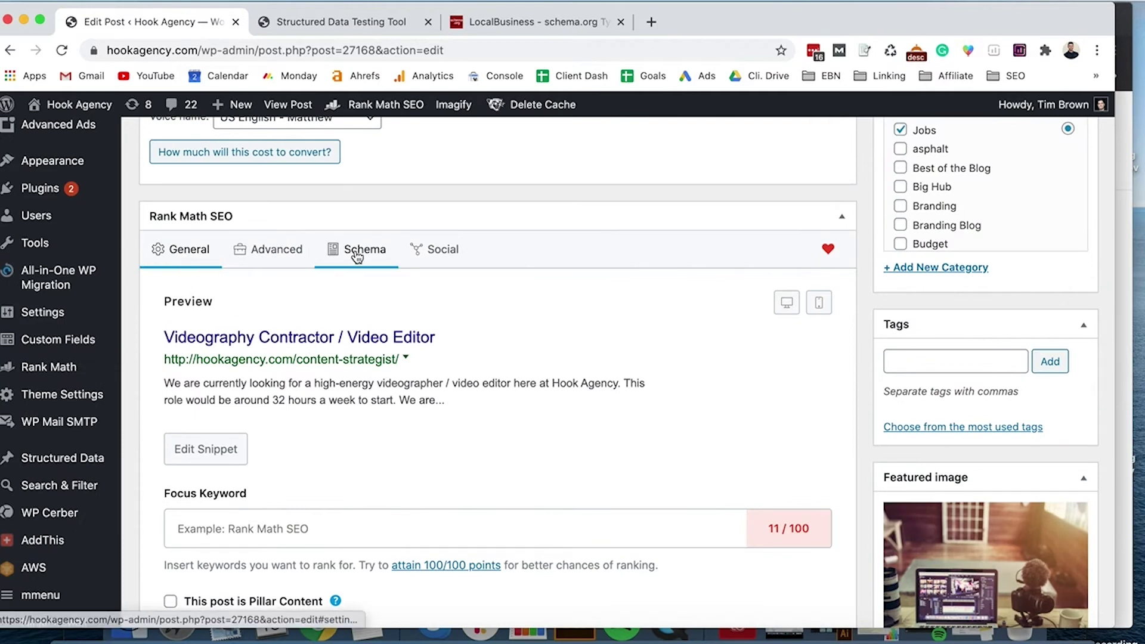
left_click(357, 256)
scroll(480, 317, "up", 1)
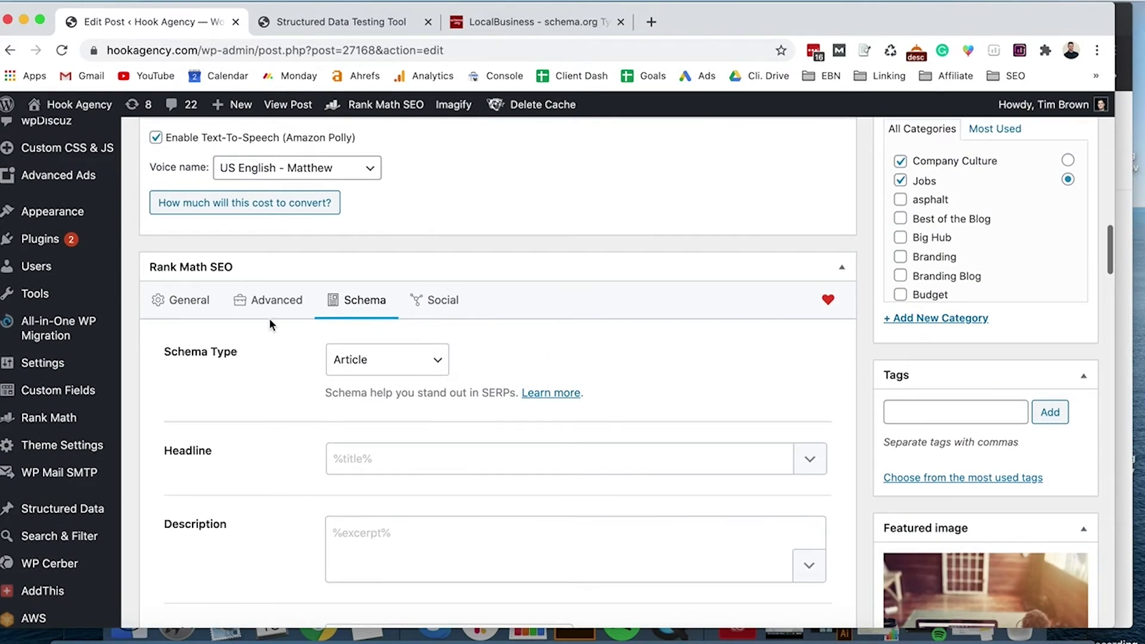
scroll(438, 357, "down", 1)
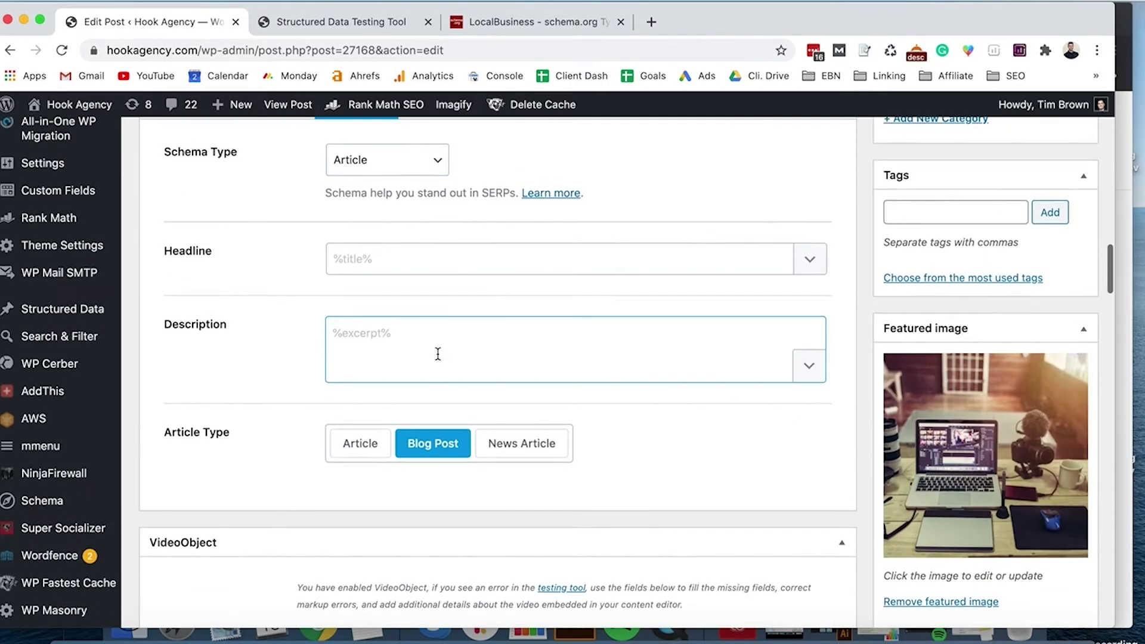
scroll(438, 355, "up", 10)
scroll(441, 359, "down", 12)
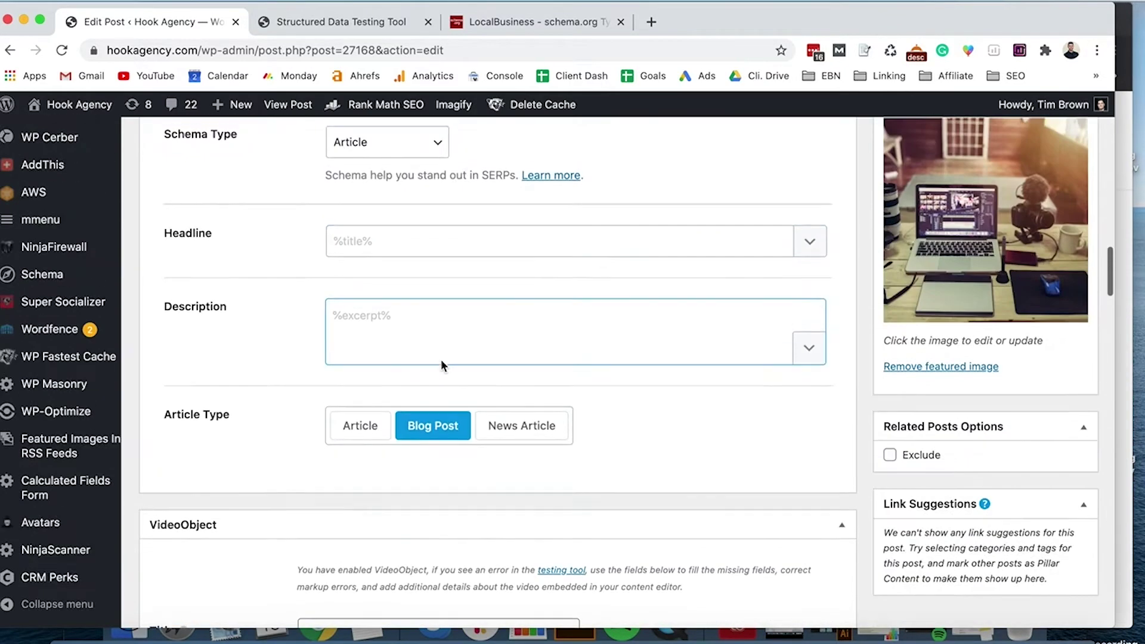
scroll(441, 360, "up", 3)
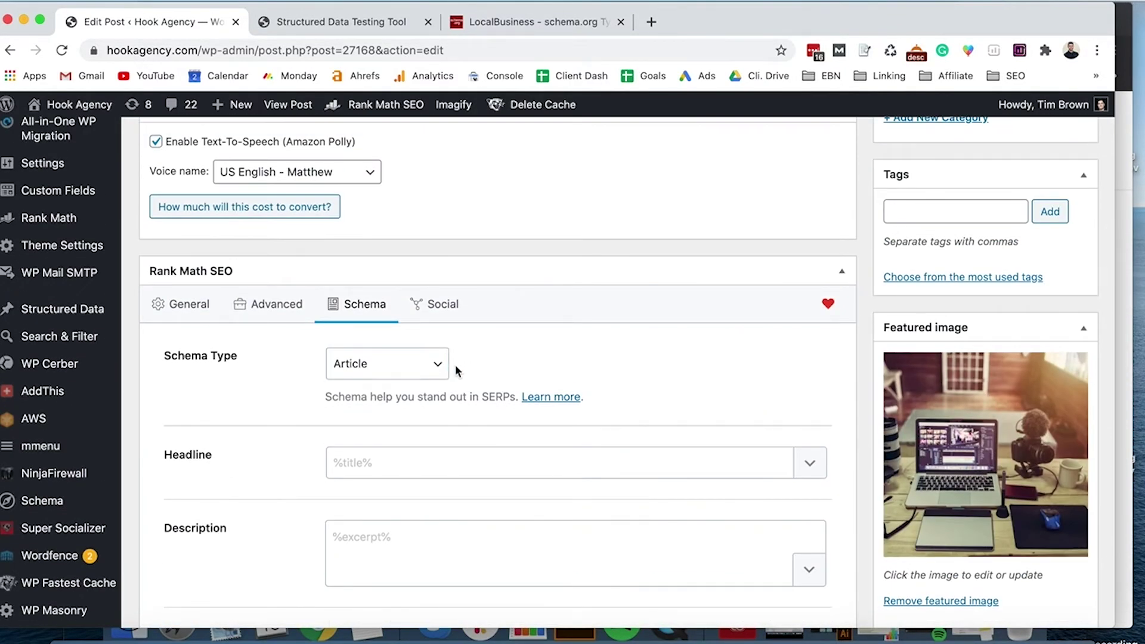
left_click(437, 366)
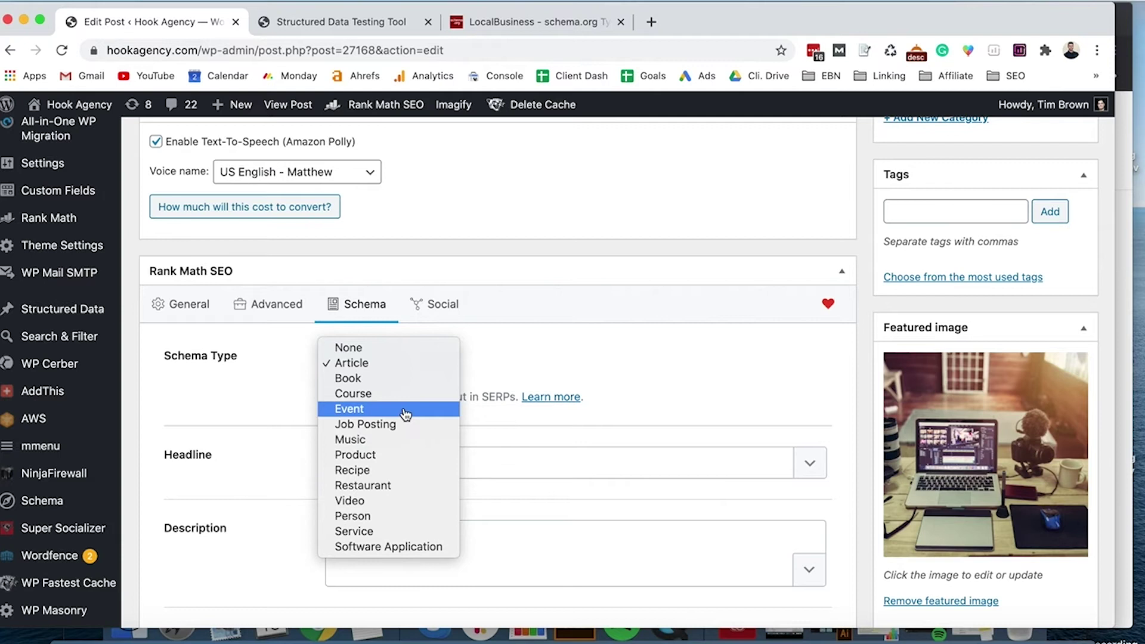
left_click(647, 388)
scroll(574, 508, "down", 2)
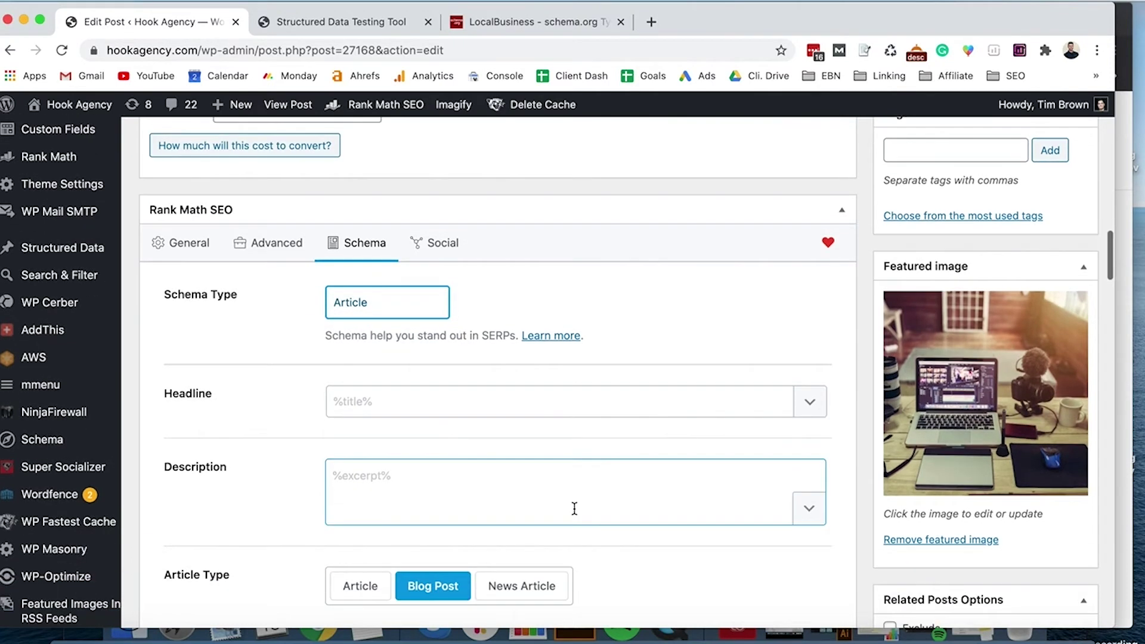
left_click(387, 401)
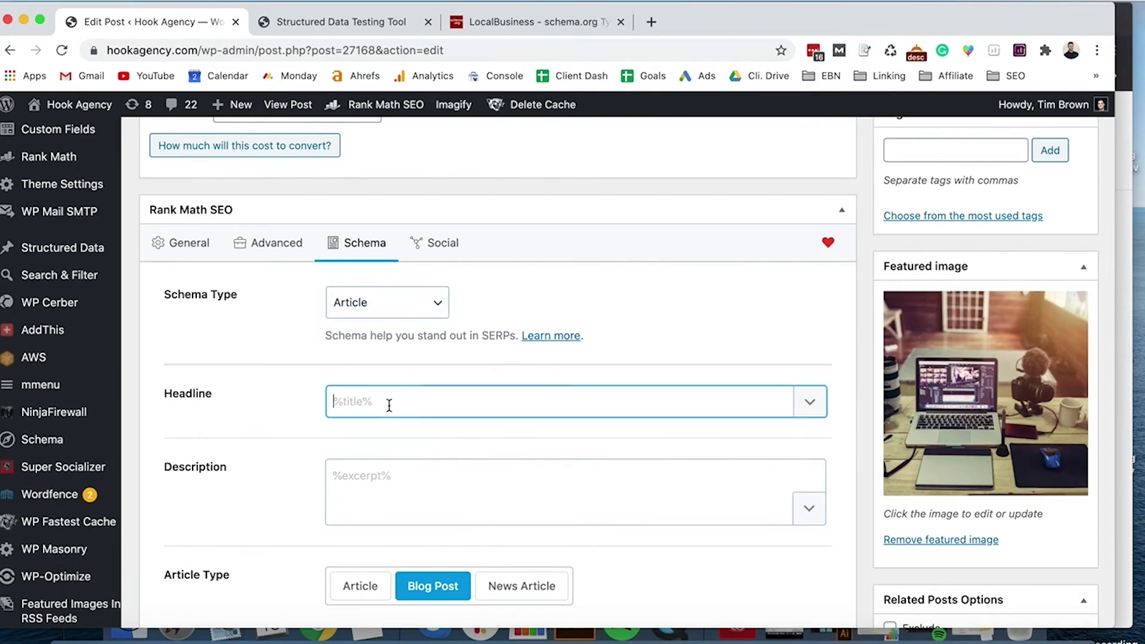
left_click(426, 464)
left_click(382, 401)
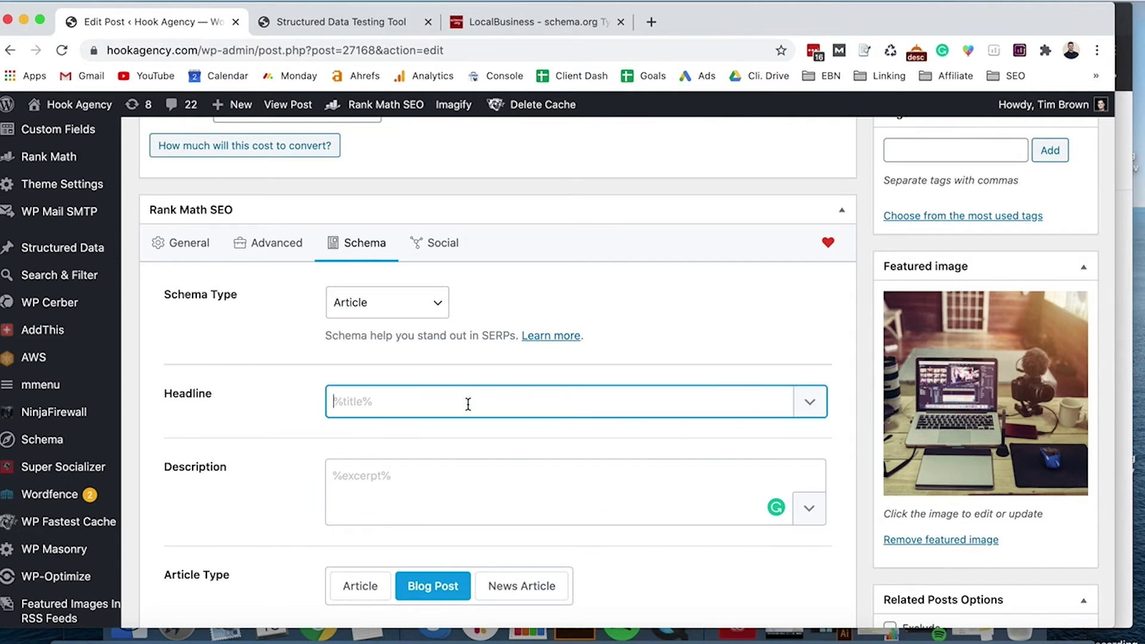
left_click(809, 402)
left_click(661, 401)
scroll(458, 407, "up", 2)
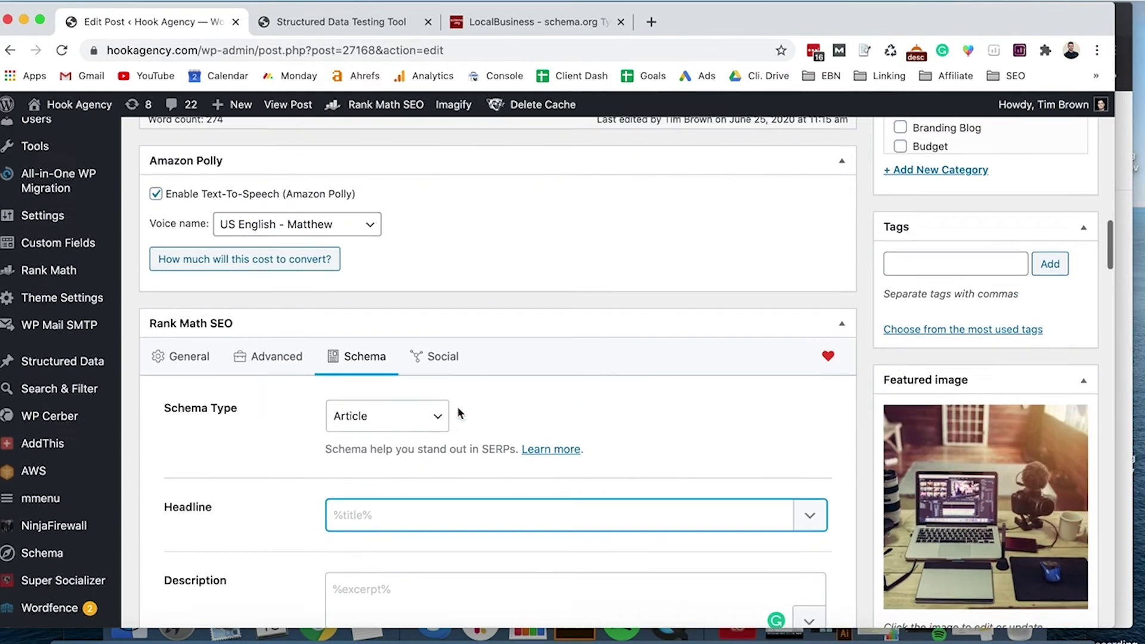
scroll(458, 407, "down", 4)
scroll(458, 407, "up", 3)
scroll(458, 408, "up", 5)
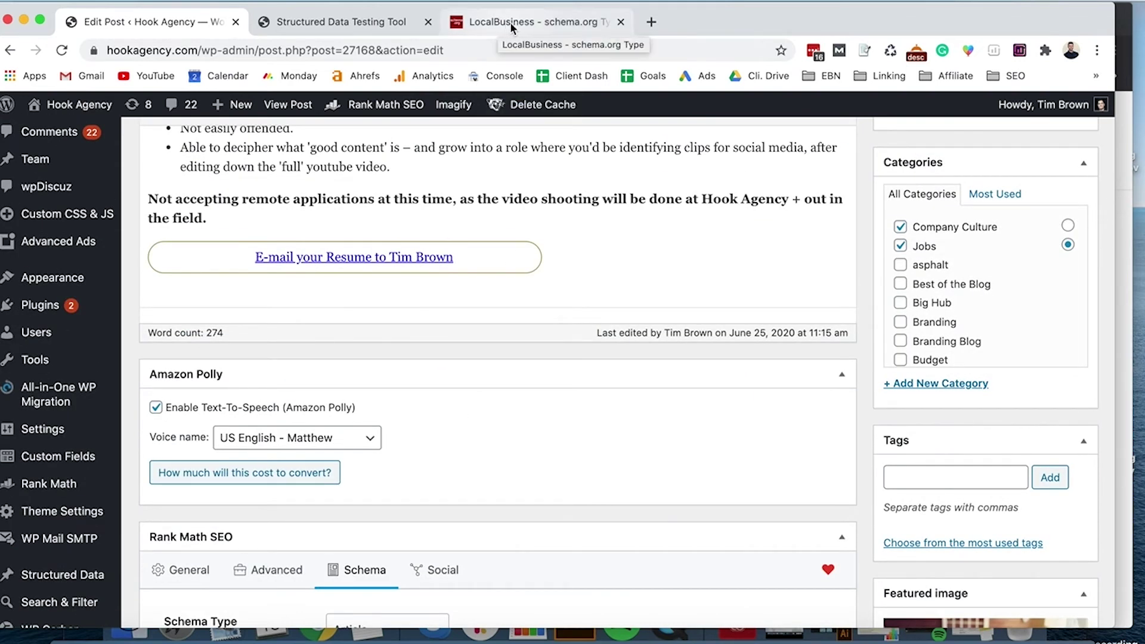
left_click(510, 23)
Step: On schema.org, go from Home to Schemas and open the LocalBusiness type page
scroll(492, 247, "up", 20)
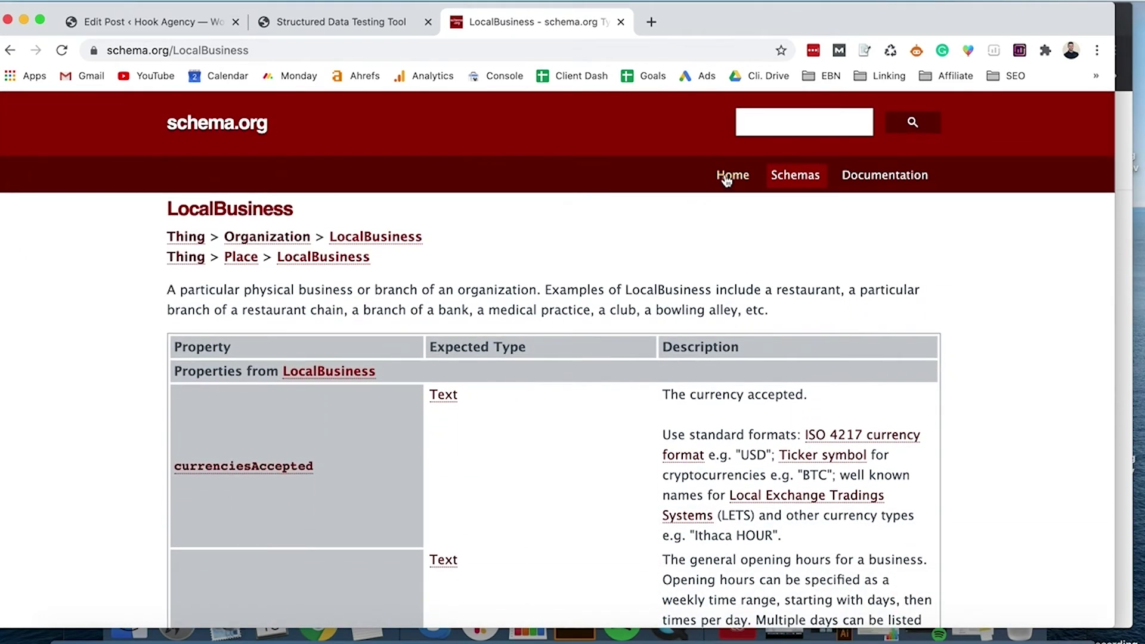
left_click(729, 179)
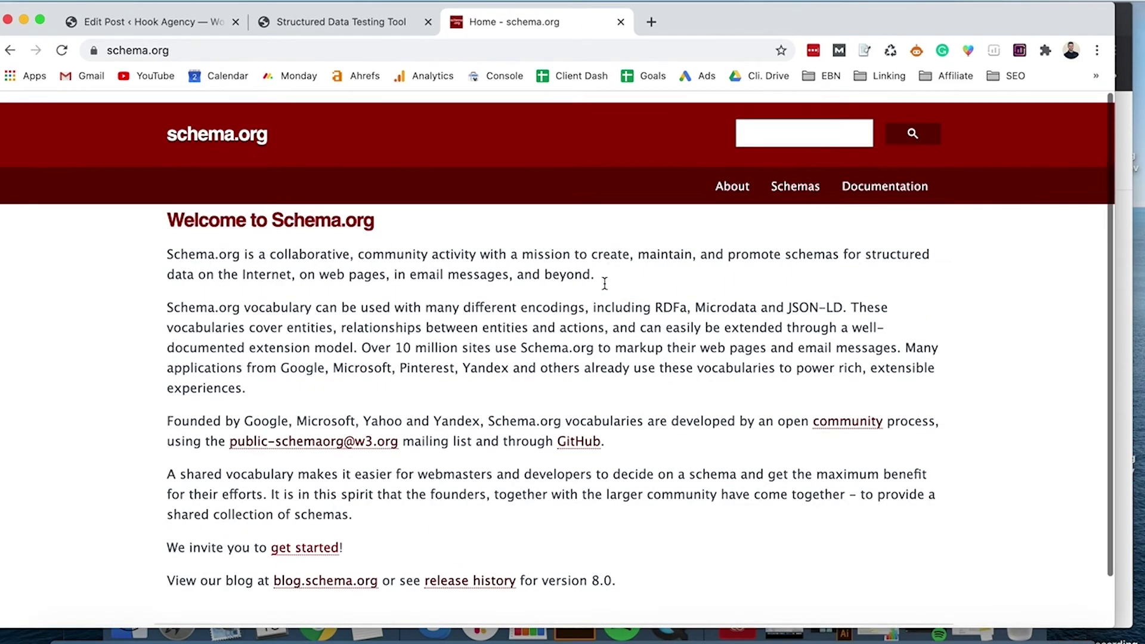
scroll(596, 378, "down", 1)
scroll(596, 377, "down", 1)
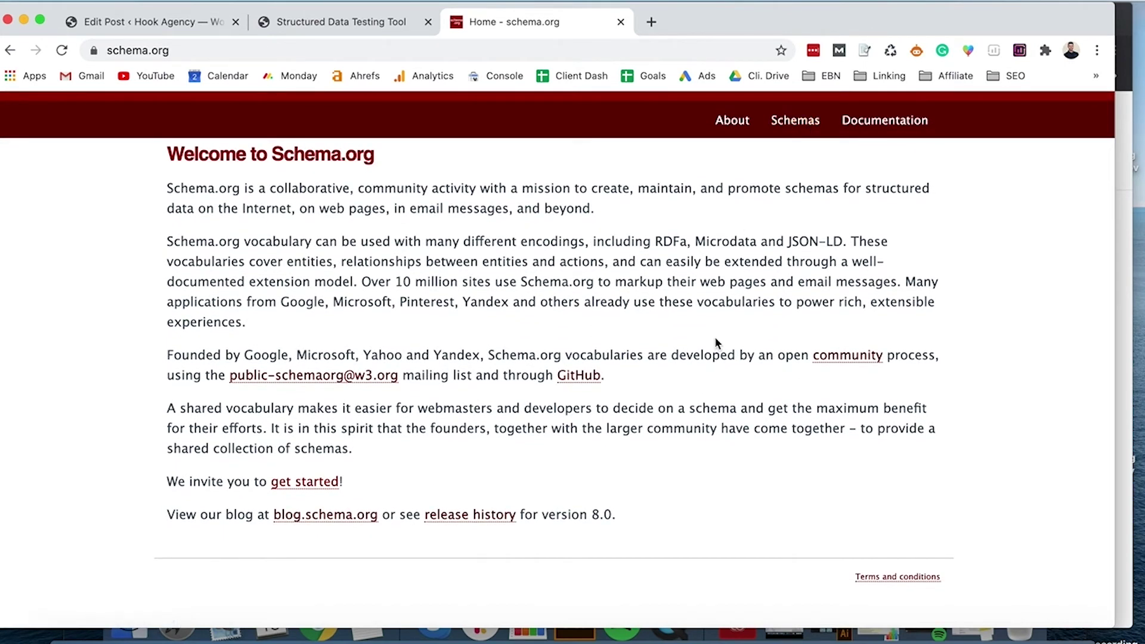
left_click(791, 121)
scroll(667, 359, "down", 3)
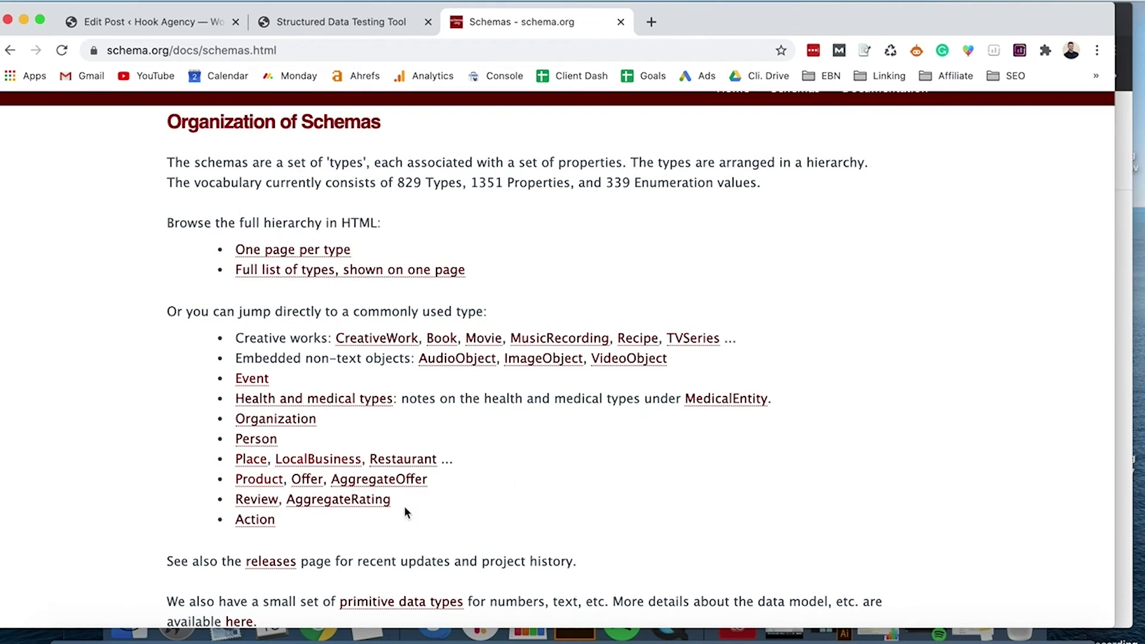
left_click(301, 460)
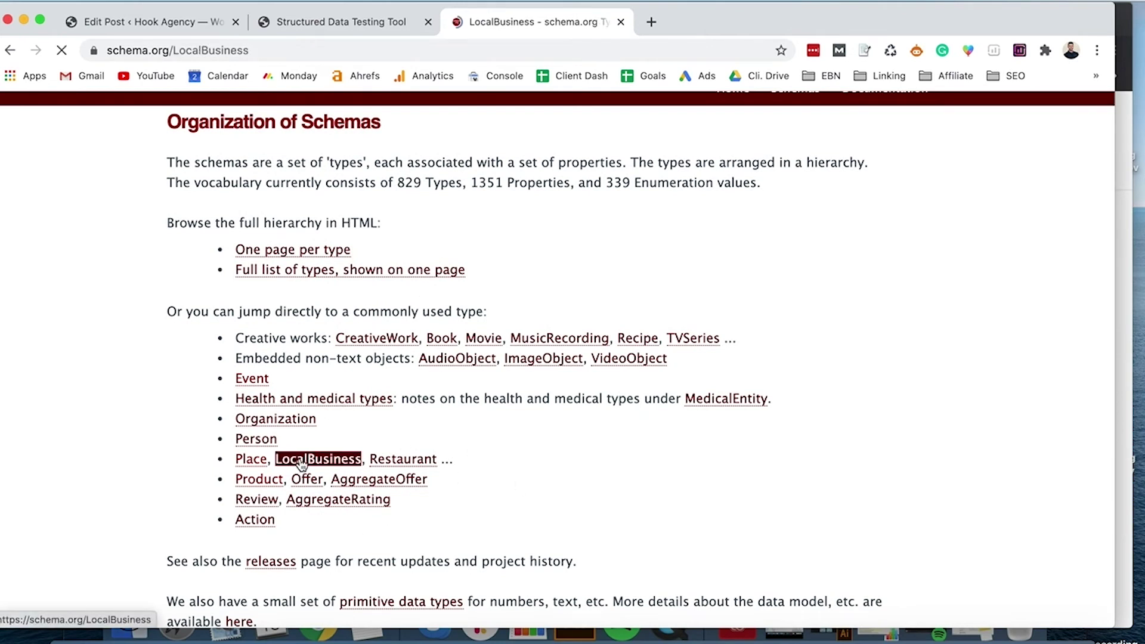
Step: Review LocalBusiness properties and more specific types down to the Examples section
scroll(478, 422, "down", 15)
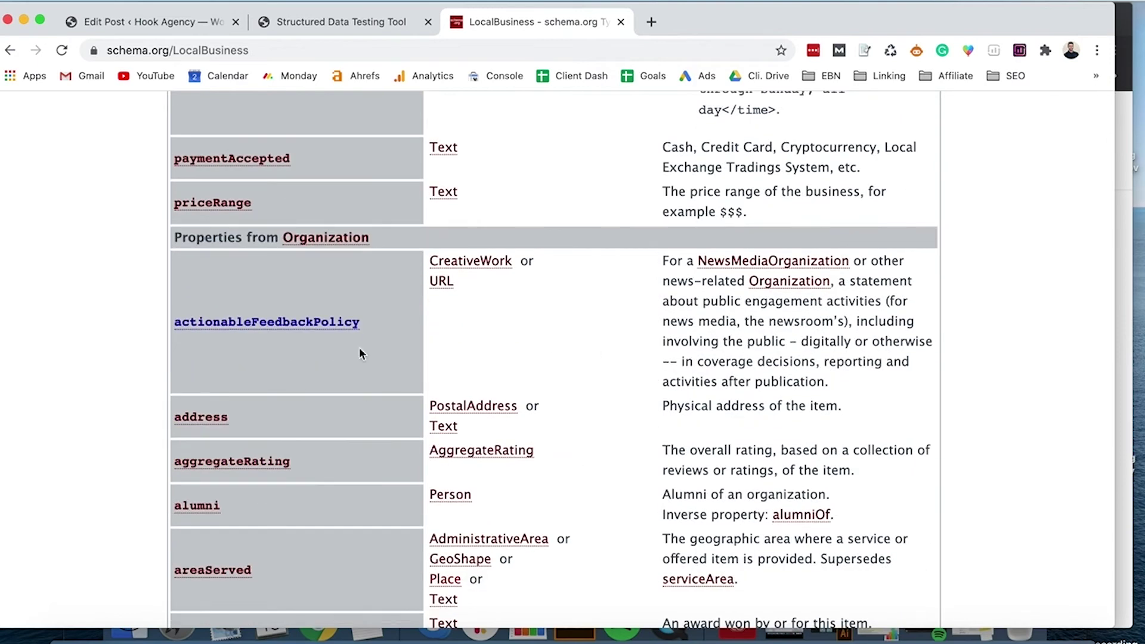
scroll(582, 437, "down", 5)
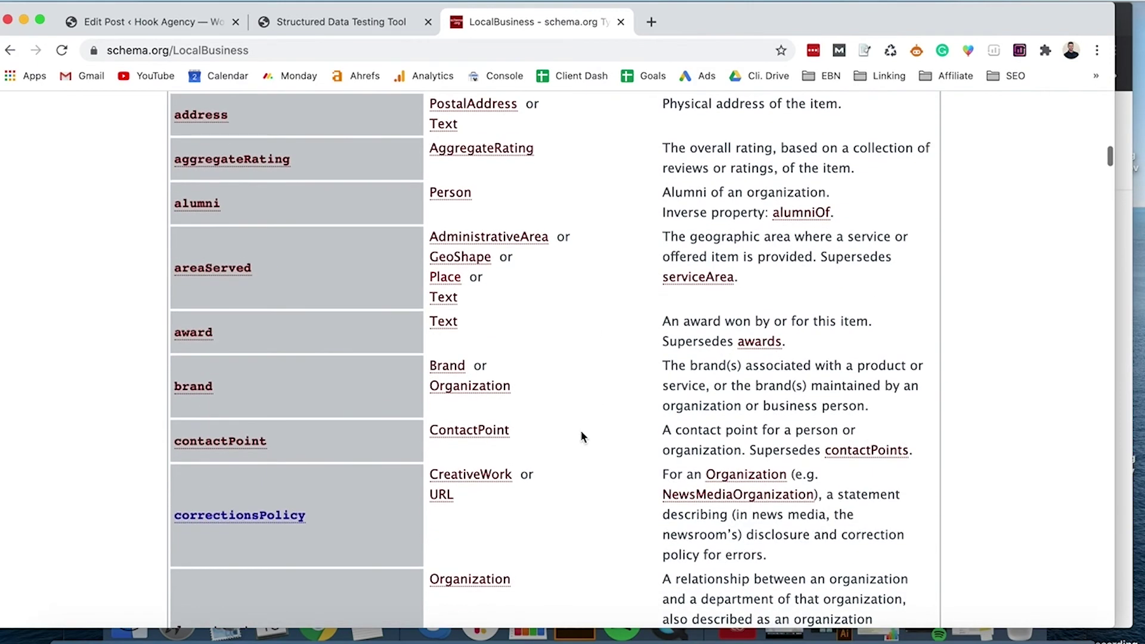
scroll(583, 437, "down", 15)
scroll(581, 437, "down", 20)
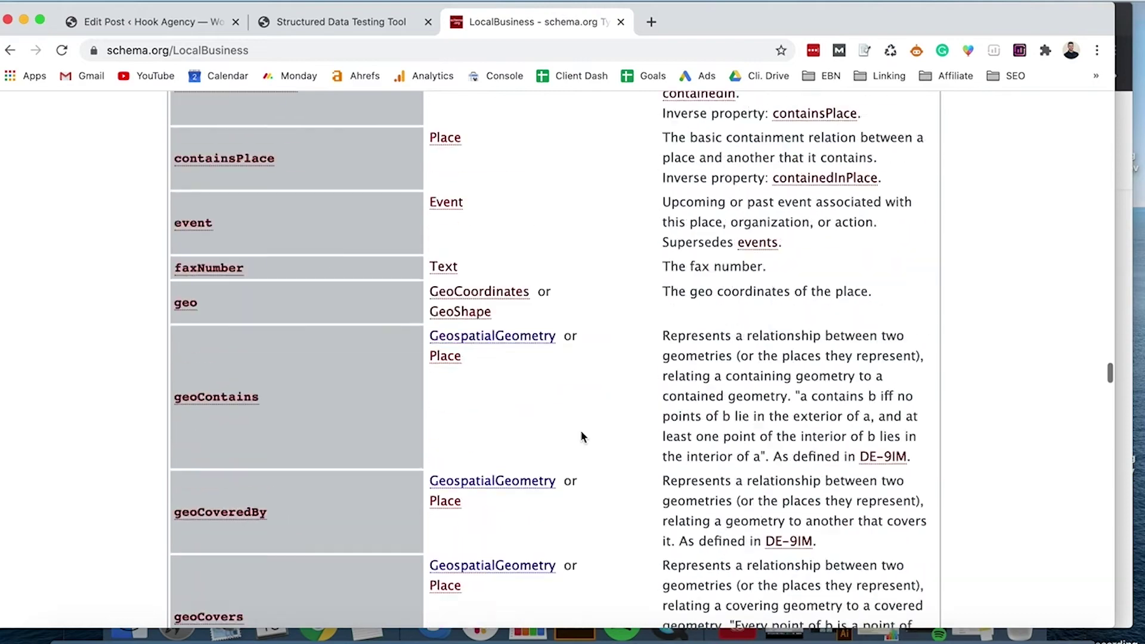
scroll(582, 436, "down", 20)
scroll(582, 436, "up", 15)
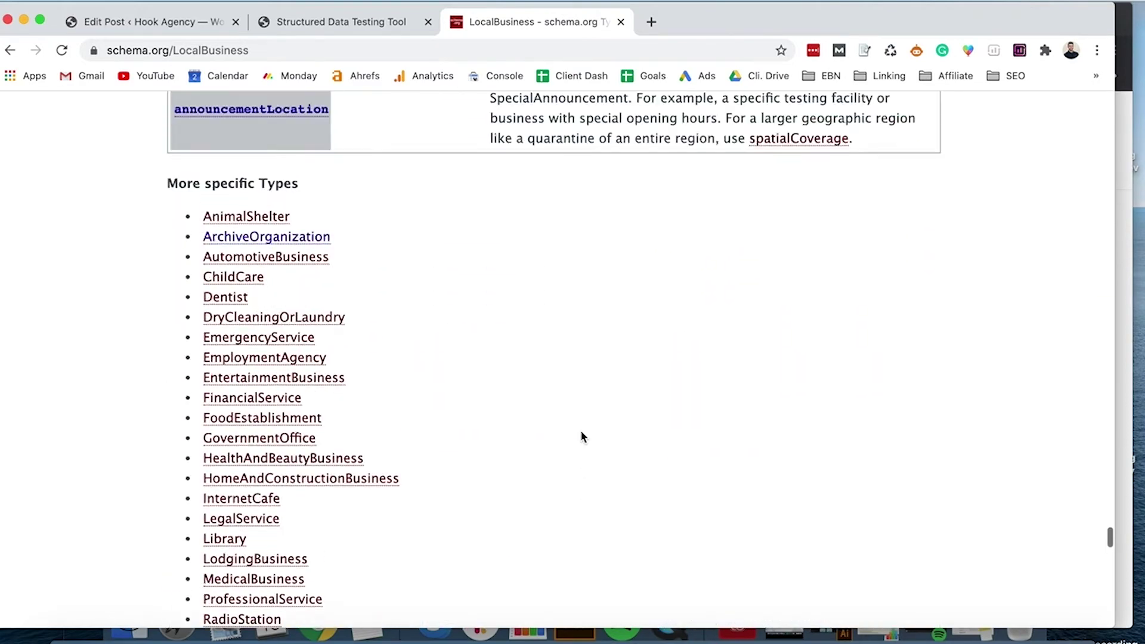
scroll(582, 436, "down", 3)
scroll(582, 437, "up", 6)
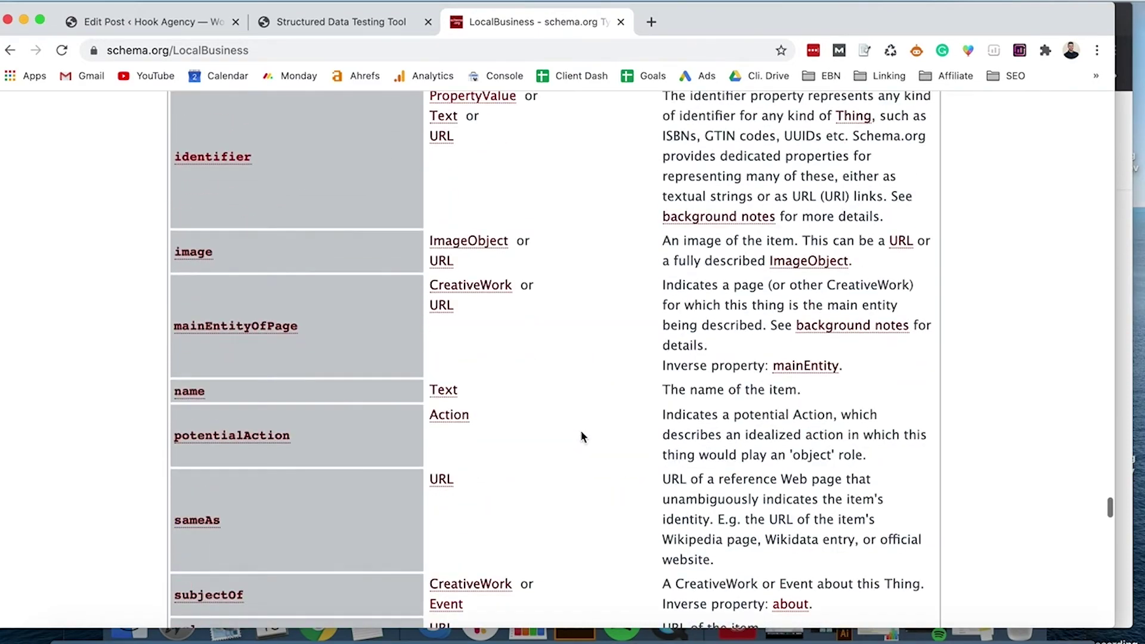
scroll(582, 437, "down", 20)
scroll(581, 436, "down", 2)
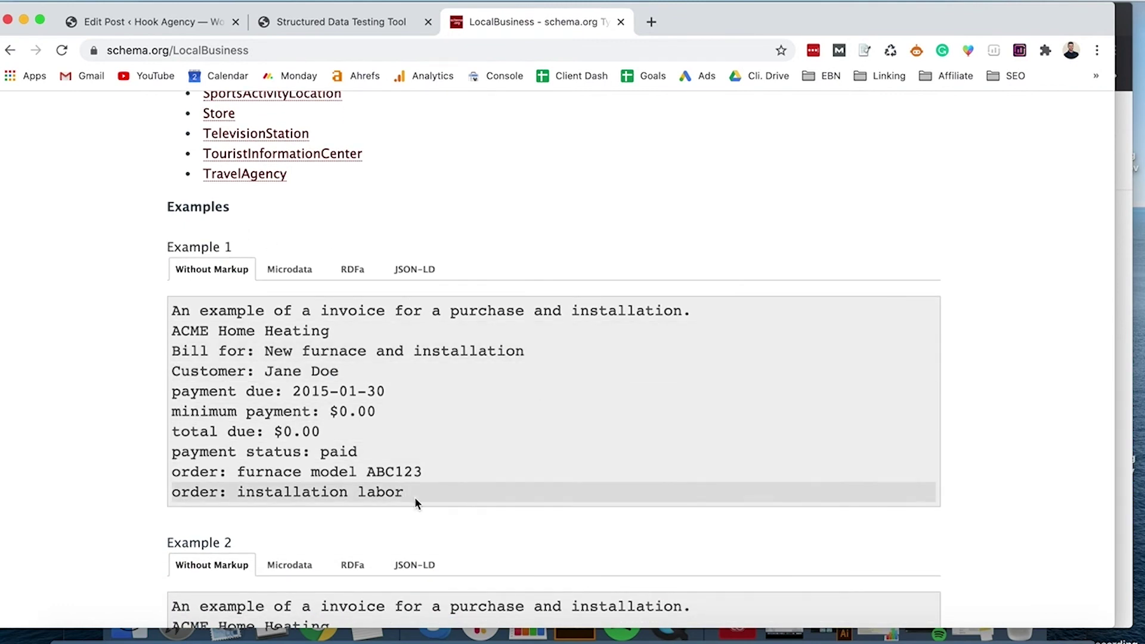
Step: Switch Example 1 to Microdata and highlight totalPaymentDue and the Invoice itemtype URL
left_click_drag(413, 496, 173, 308)
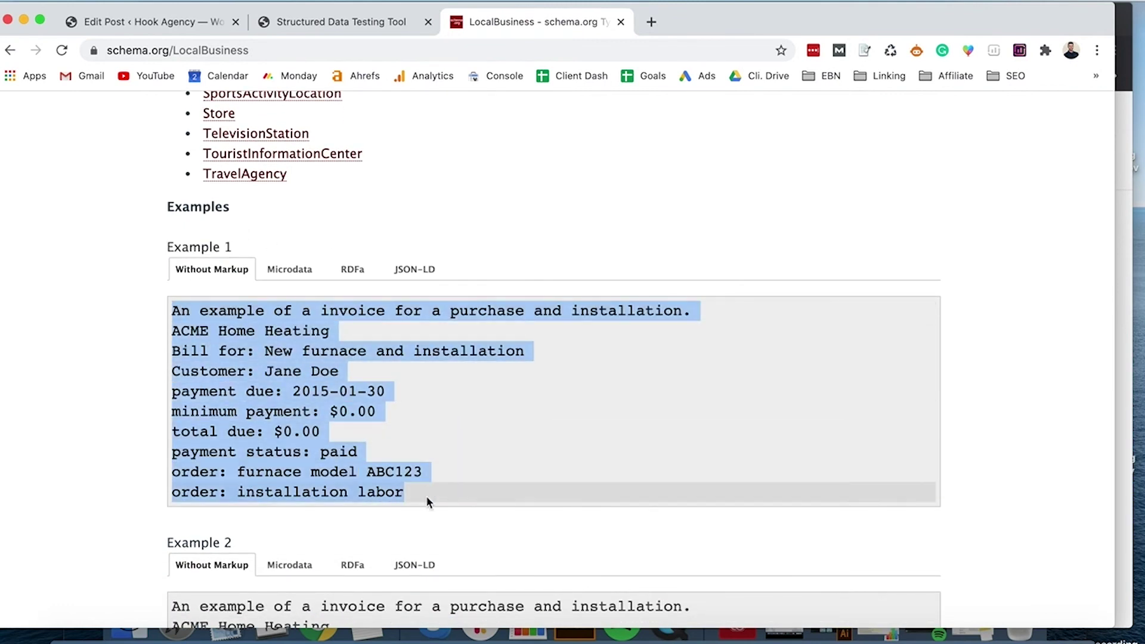
left_click(291, 271)
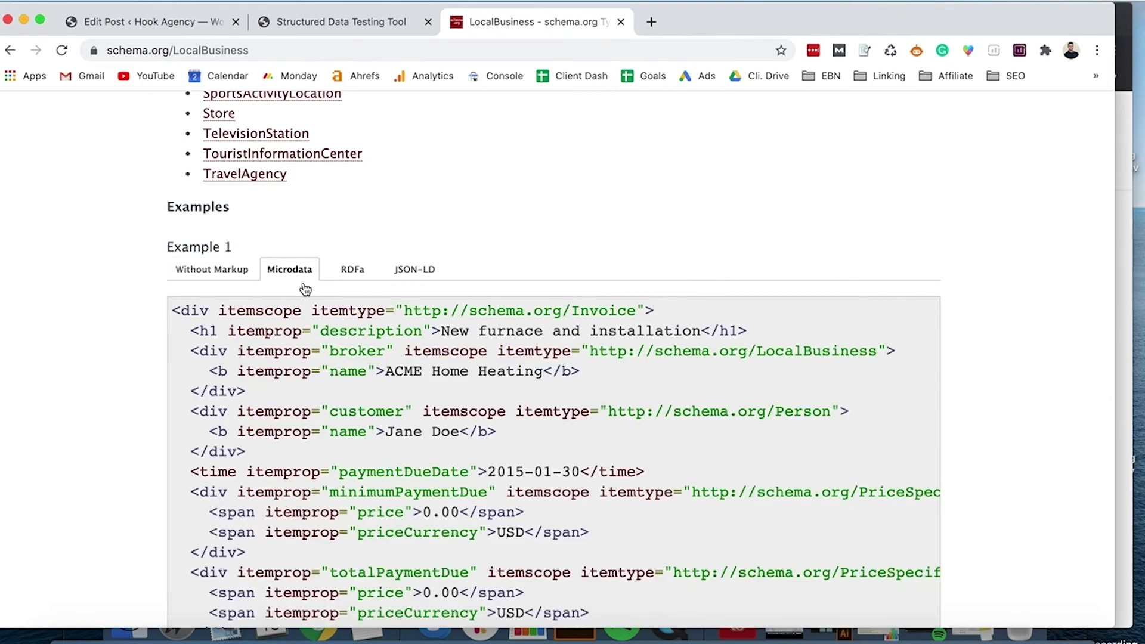
scroll(391, 403, "down", 5)
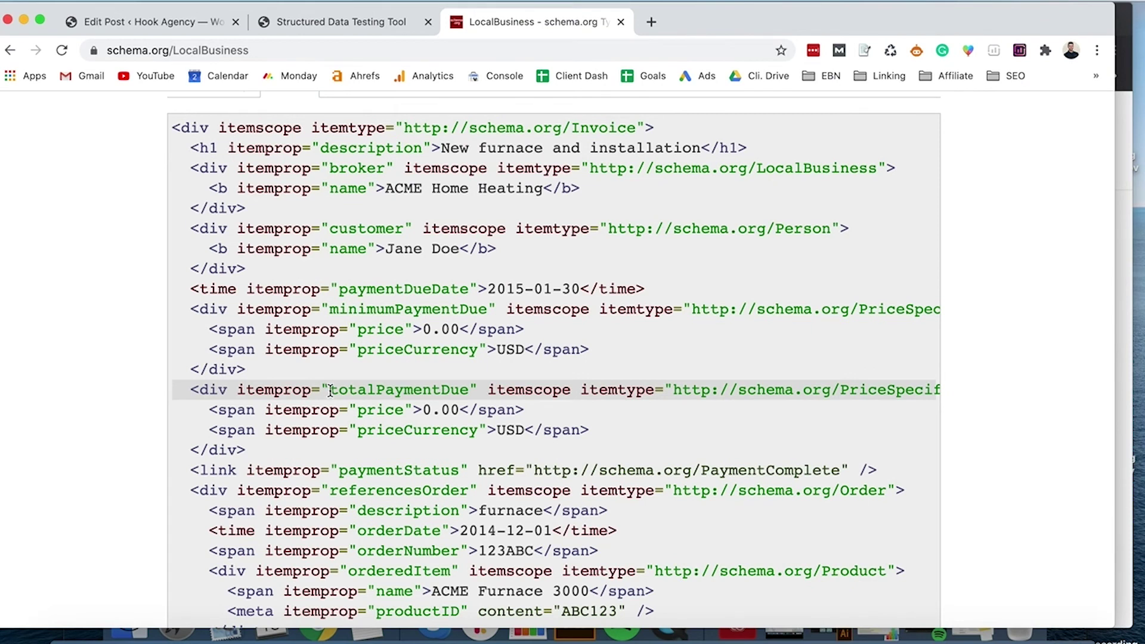
left_click_drag(330, 391, 484, 391)
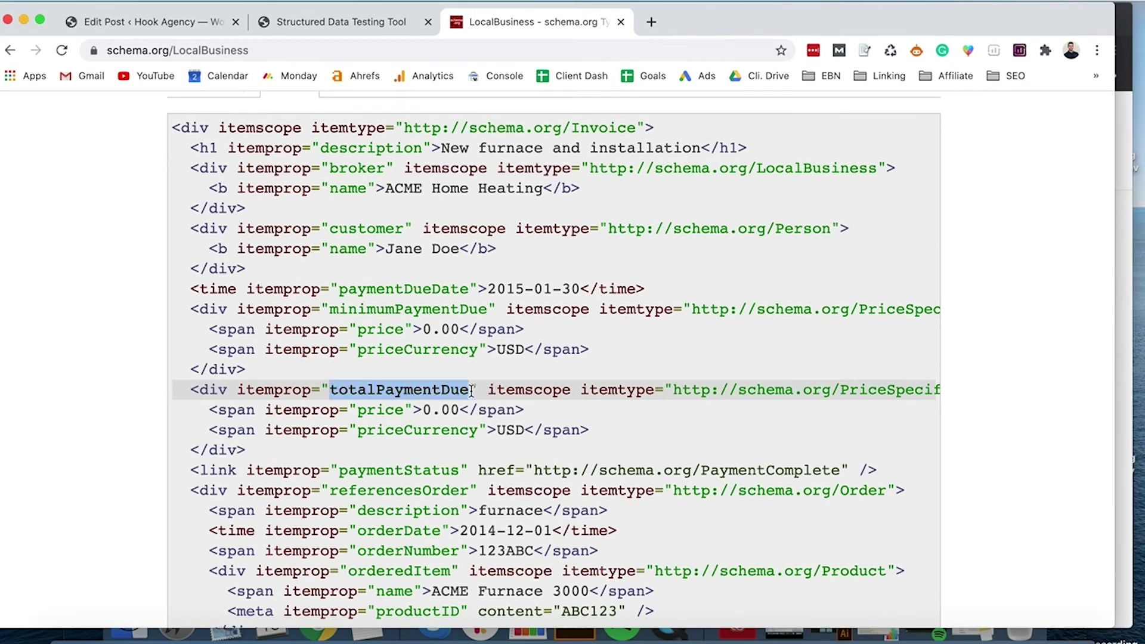
scroll(350, 302, "up", 5)
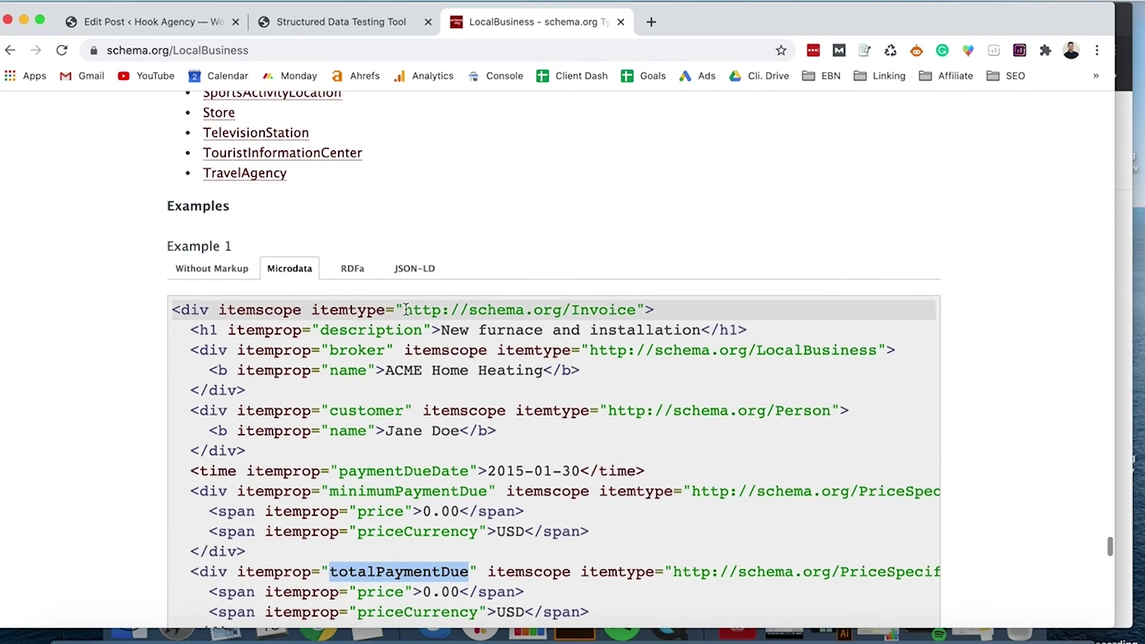
left_click_drag(403, 309, 639, 311)
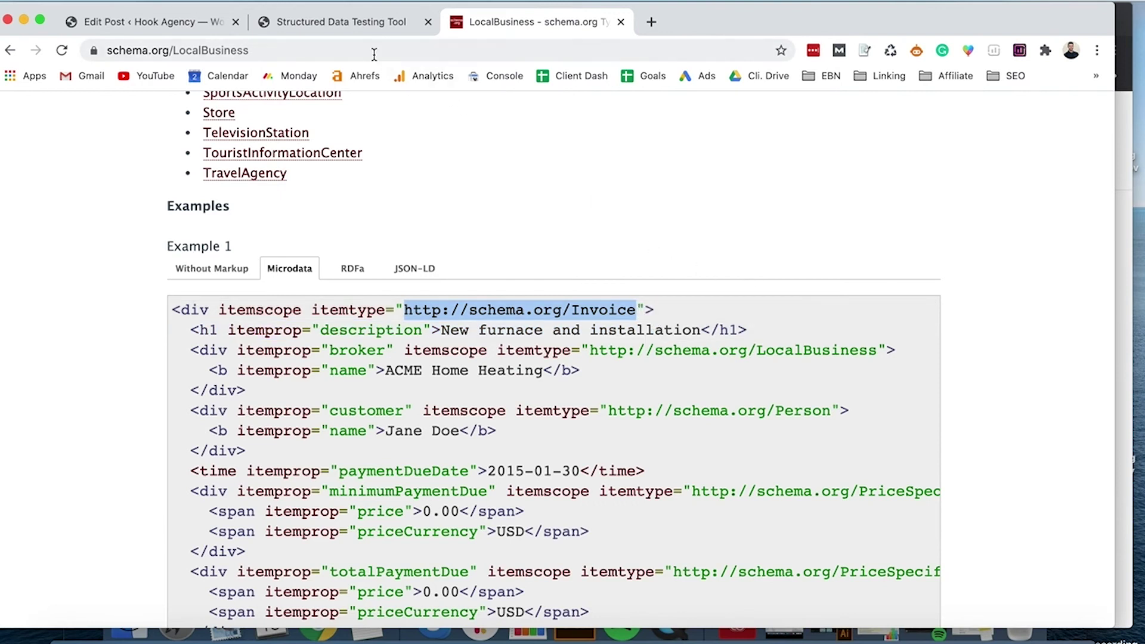
Step: Load the hookagency.com homepage in a new browser tab
left_click(337, 26)
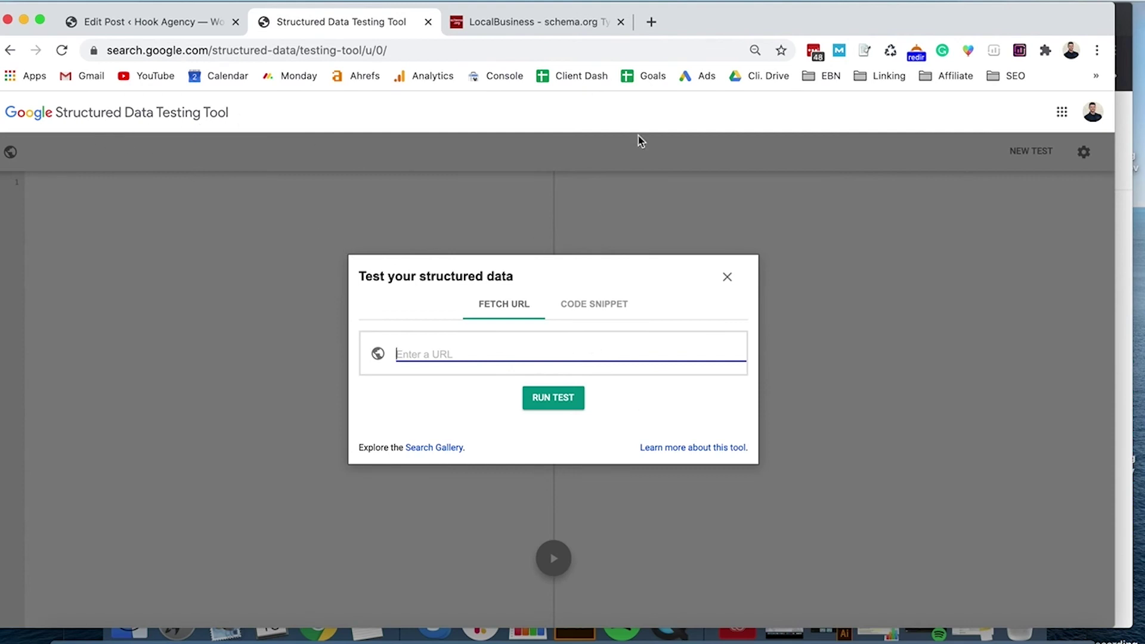
left_click(652, 22)
type("hookagency.com")
key("Return")
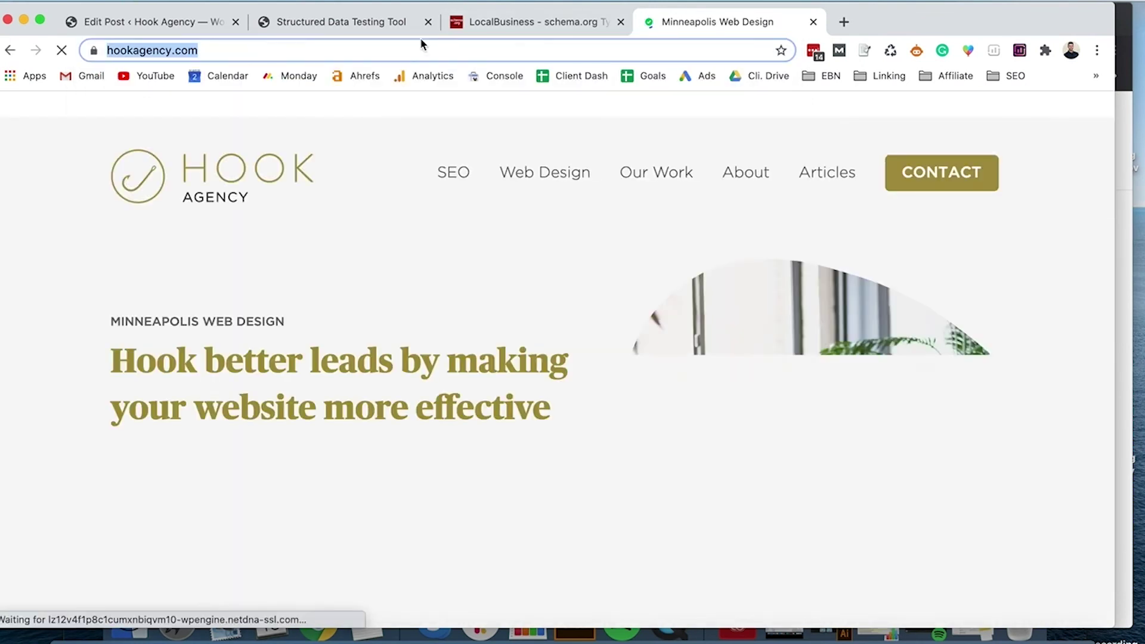
left_click(371, 24)
left_click(570, 353)
key("Down")
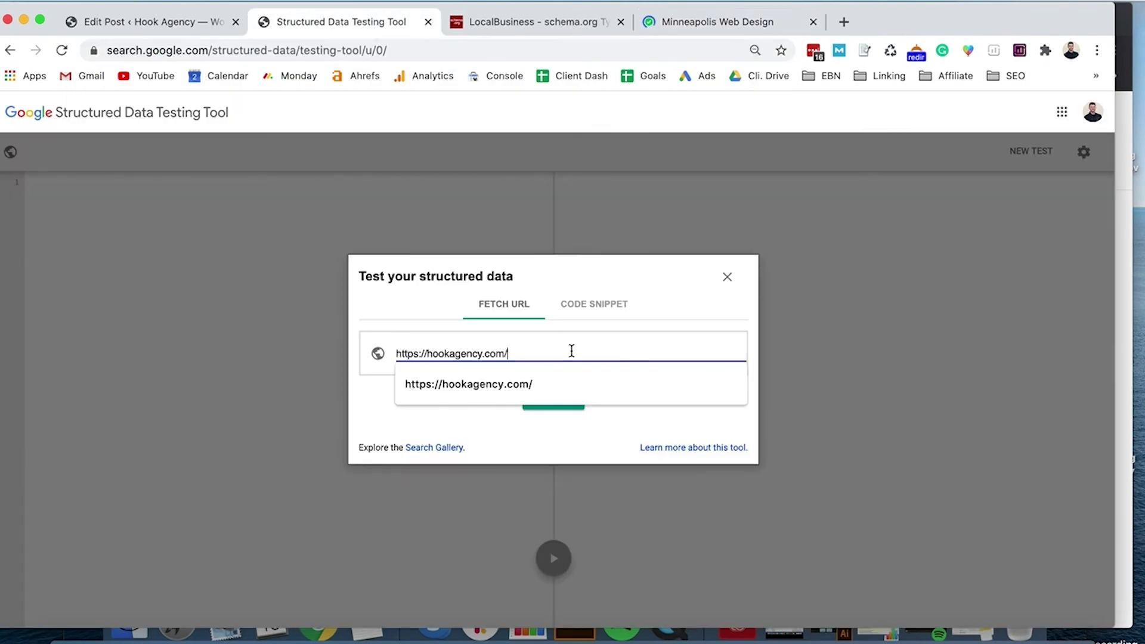
key("Return")
left_click(553, 398)
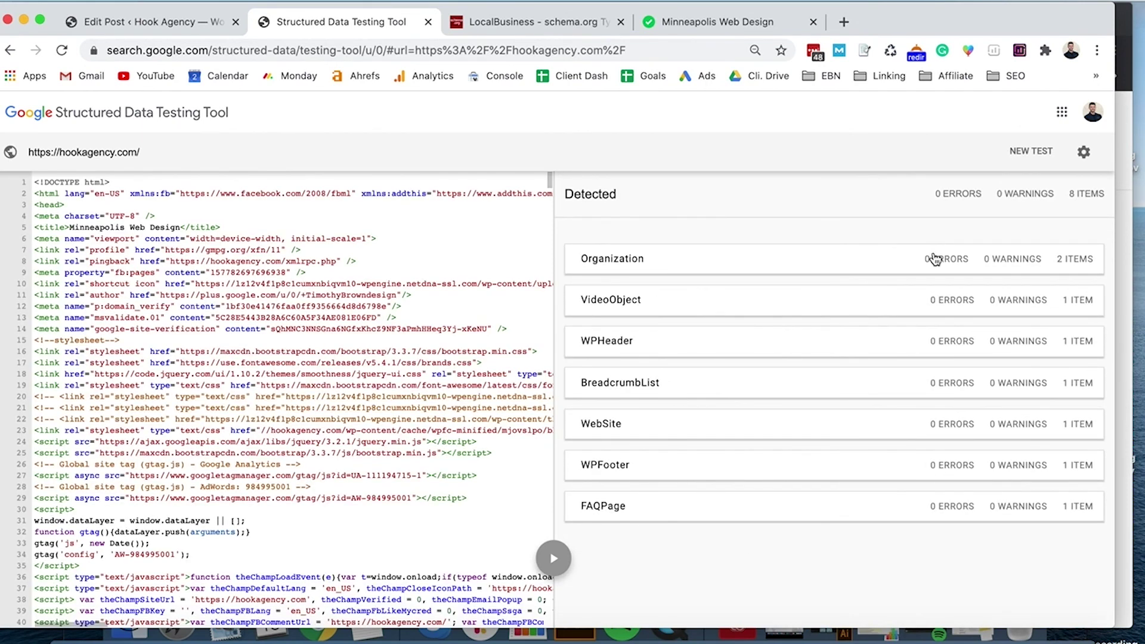
left_click(723, 382)
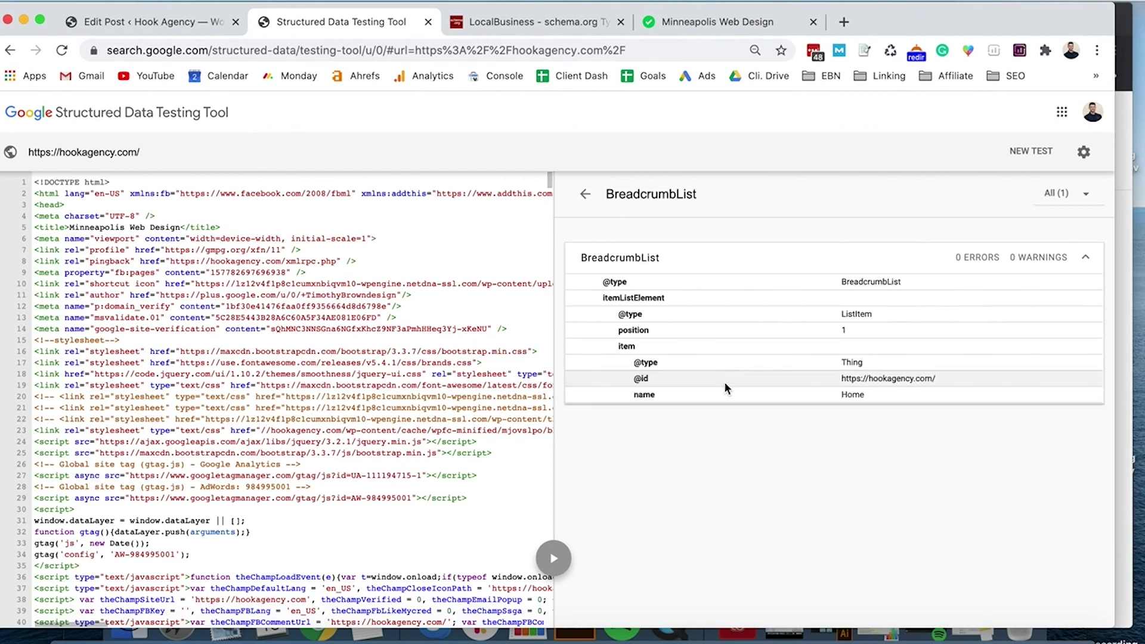
left_click(585, 196)
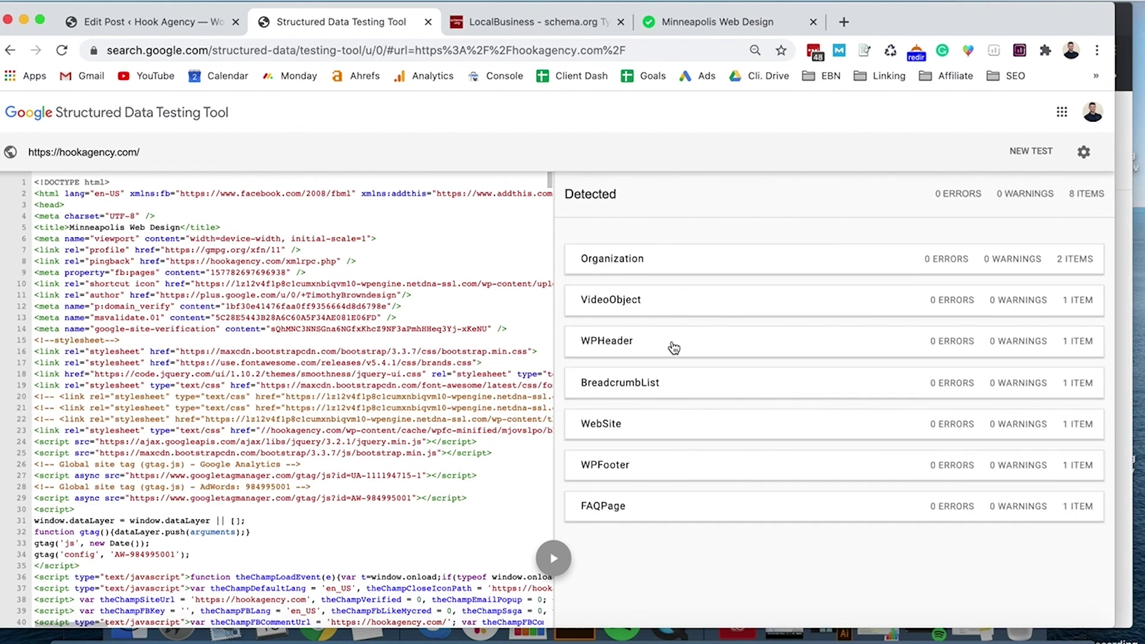